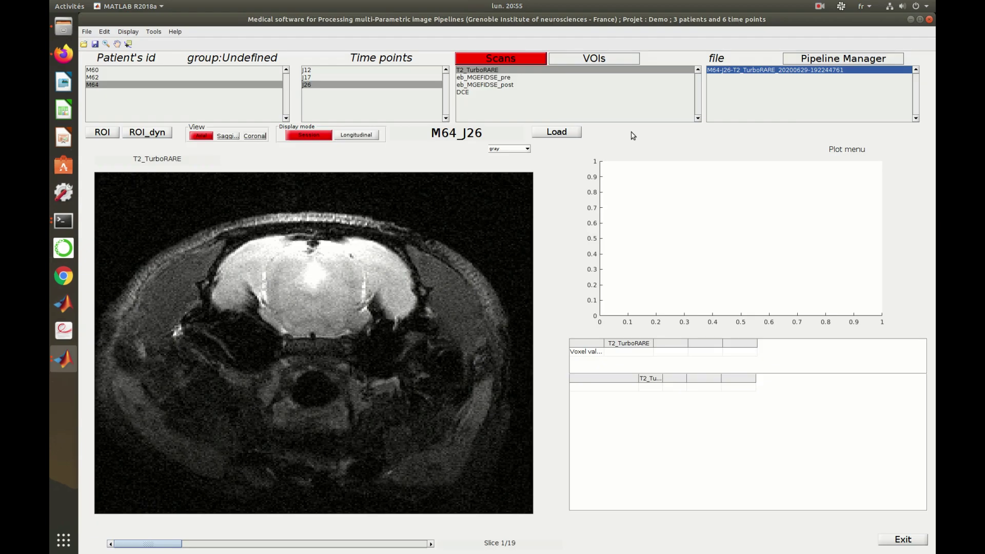
- Open MP3's Pipeline Manager from the top right of the image viewer window
{"action": "left_click", "coordinate": [801, 61]}
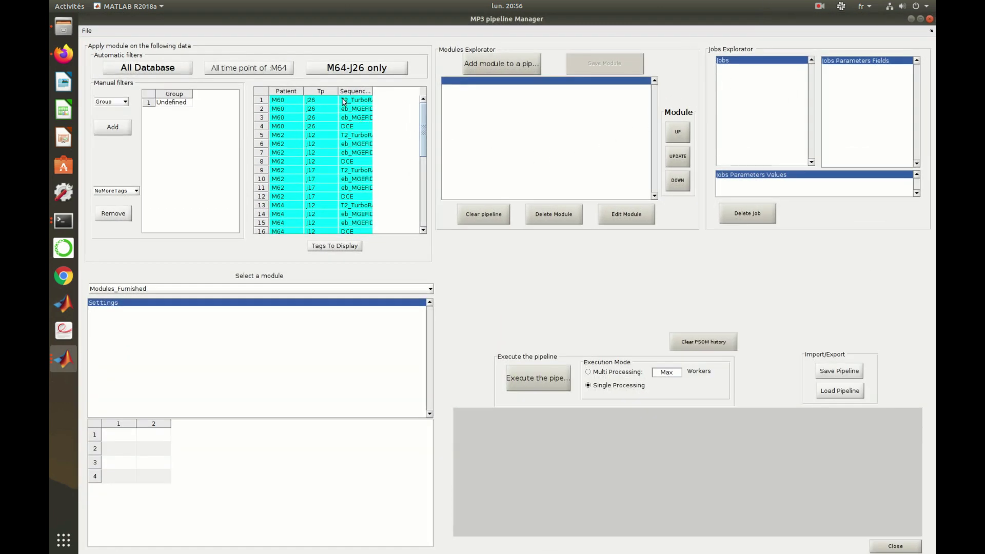
- Widen the SequenceName column and add a Patient manual filter for M60
{"action": "left_click_drag", "start_coordinate": [369, 94], "coordinate": [405, 88]}
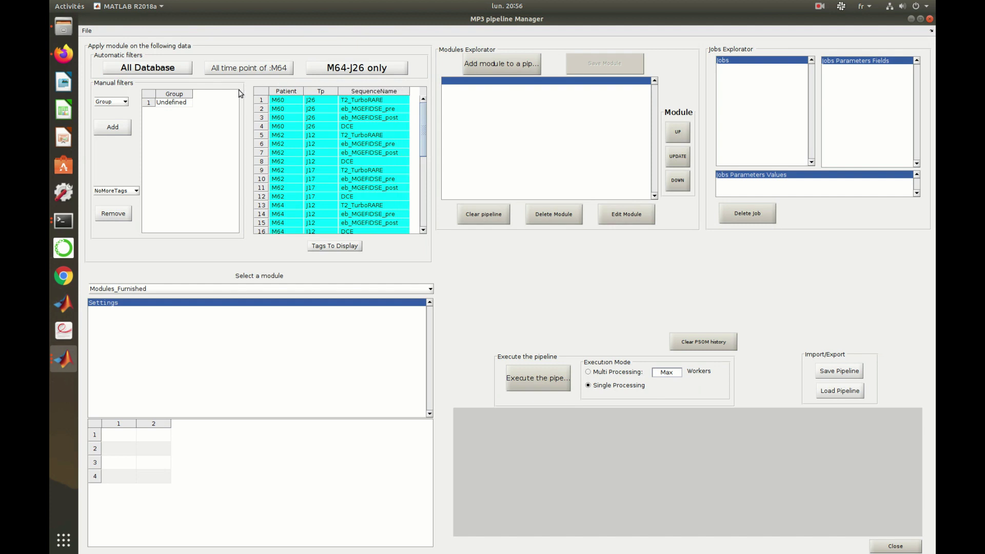
{"action": "left_click", "coordinate": [119, 103]}
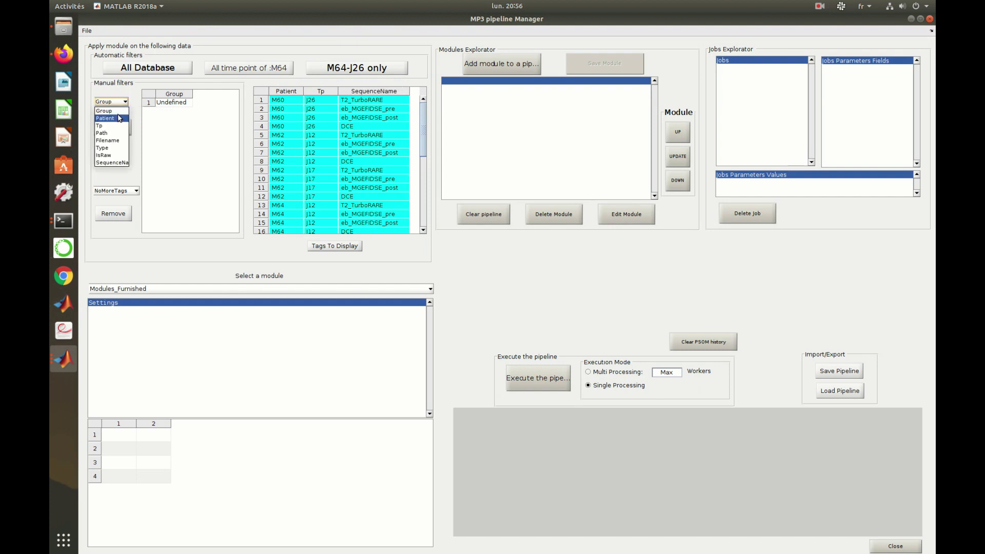
{"action": "left_click", "coordinate": [119, 119]}
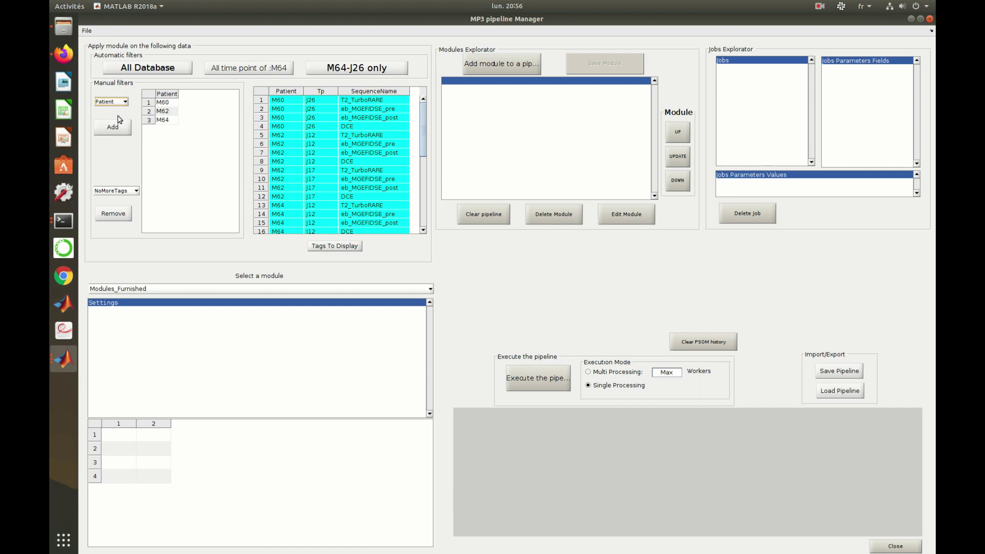
{"action": "left_click", "coordinate": [167, 103]}
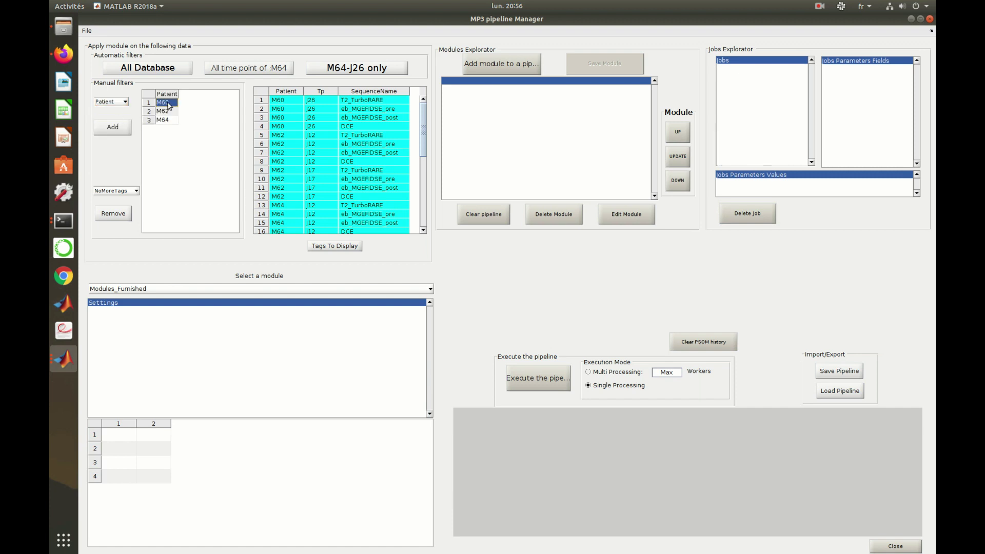
{"action": "left_click", "coordinate": [126, 128]}
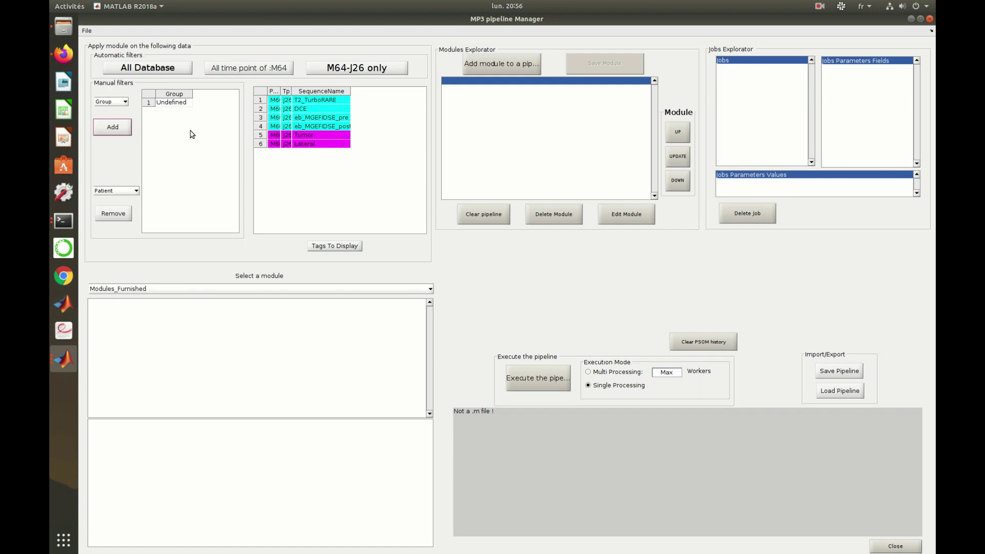
- Choose Module_Brain_Mask_PCNN3D with T2_TurboRARE as its input scan
{"action": "left_click", "coordinate": [216, 289]}
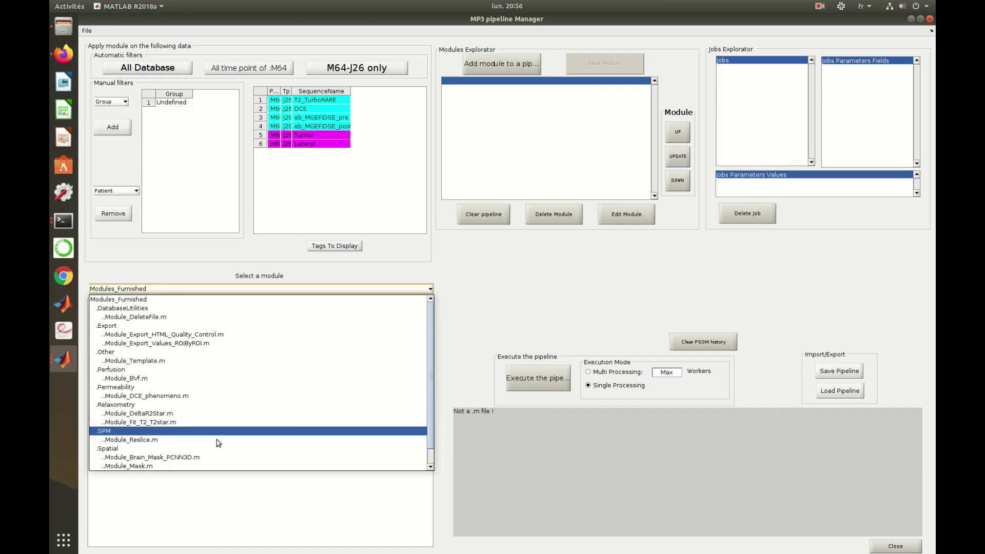
{"action": "left_click", "coordinate": [220, 457]}
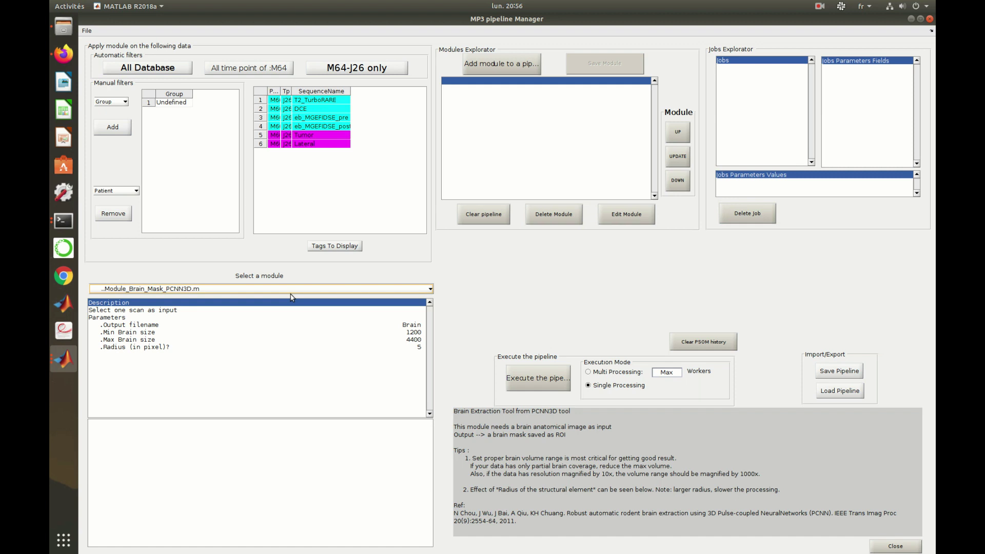
{"action": "left_click", "coordinate": [264, 310]}
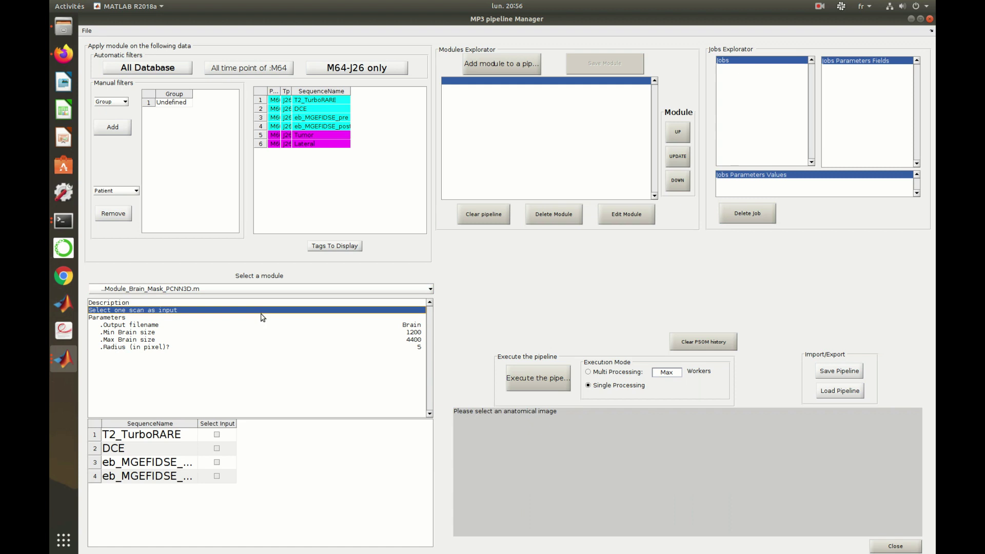
{"action": "left_click", "coordinate": [216, 435]}
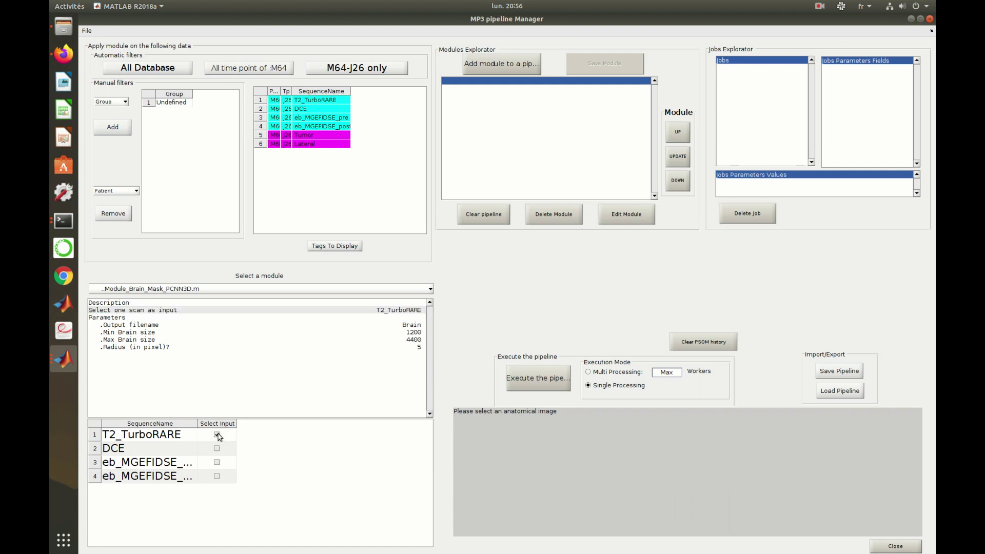
- Set the brain mask Radius to 6 and add the module to the pipeline
{"action": "left_click", "coordinate": [193, 326]}
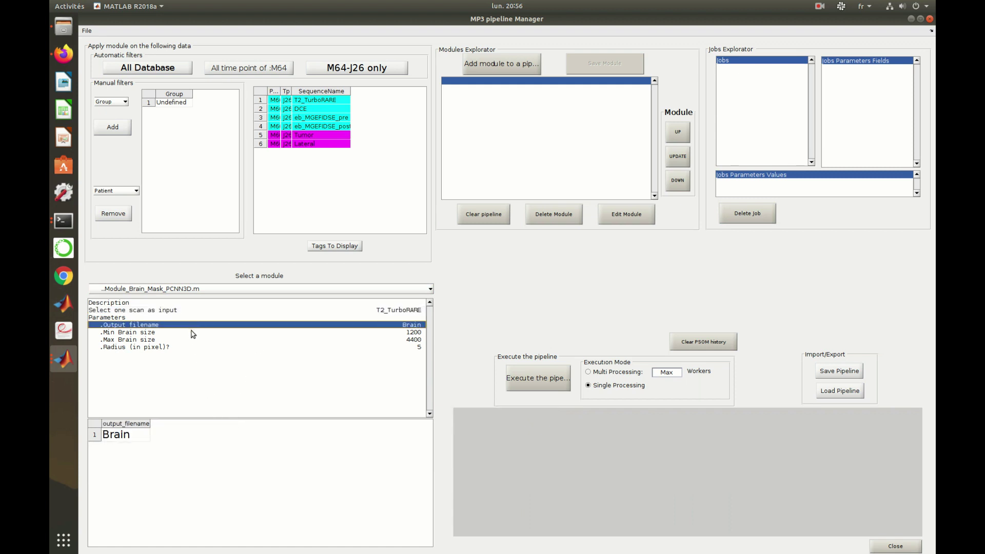
{"action": "left_click", "coordinate": [193, 333]}
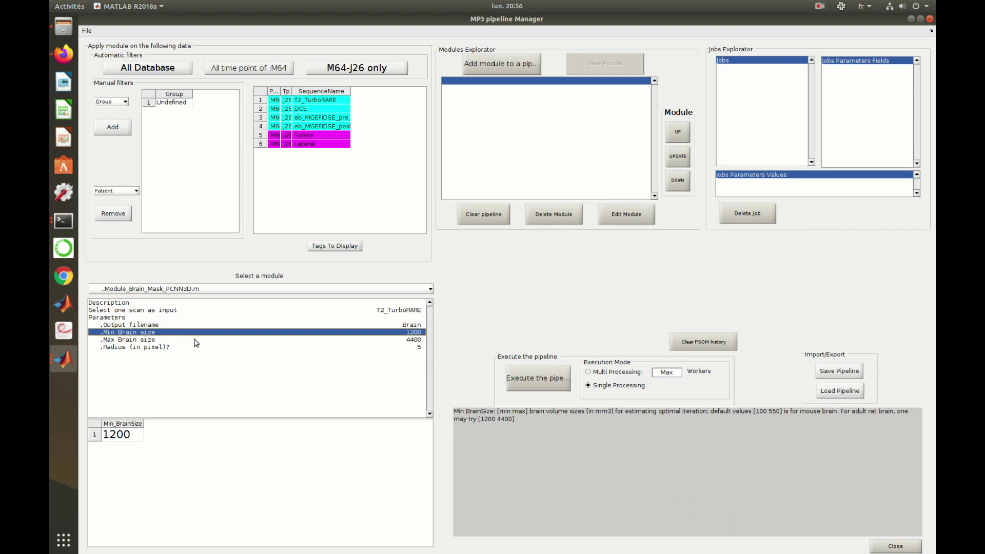
{"action": "left_click", "coordinate": [195, 340]}
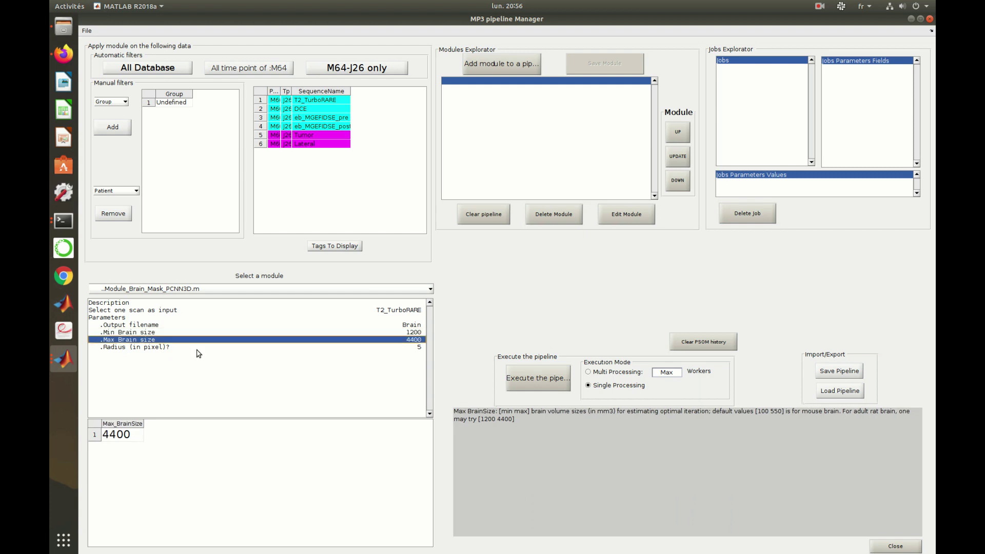
{"action": "left_click", "coordinate": [198, 347]}
{"action": "double_click", "coordinate": [108, 435]}
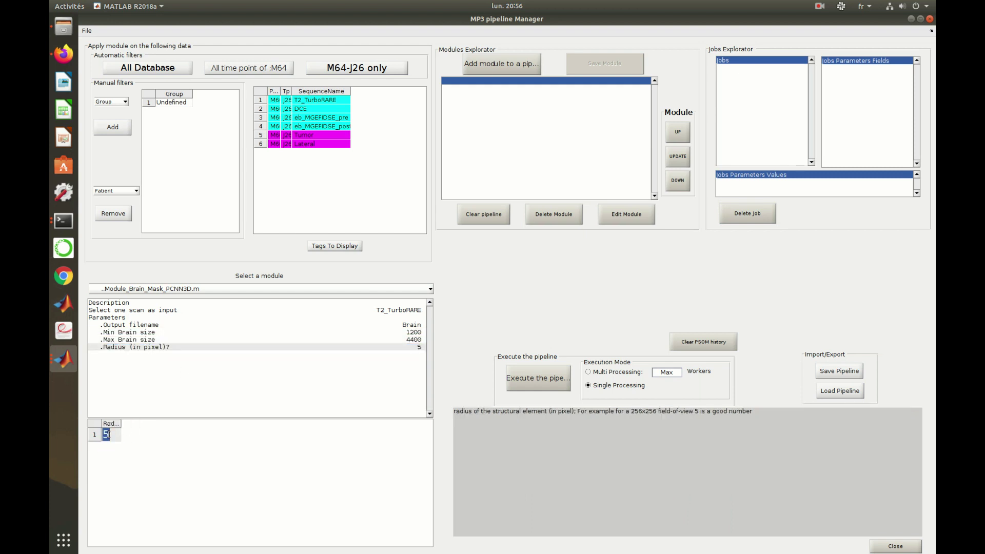
{"action": "type", "text": "6"}
{"action": "key", "text": "Return"}
{"action": "left_click", "coordinate": [505, 66]}
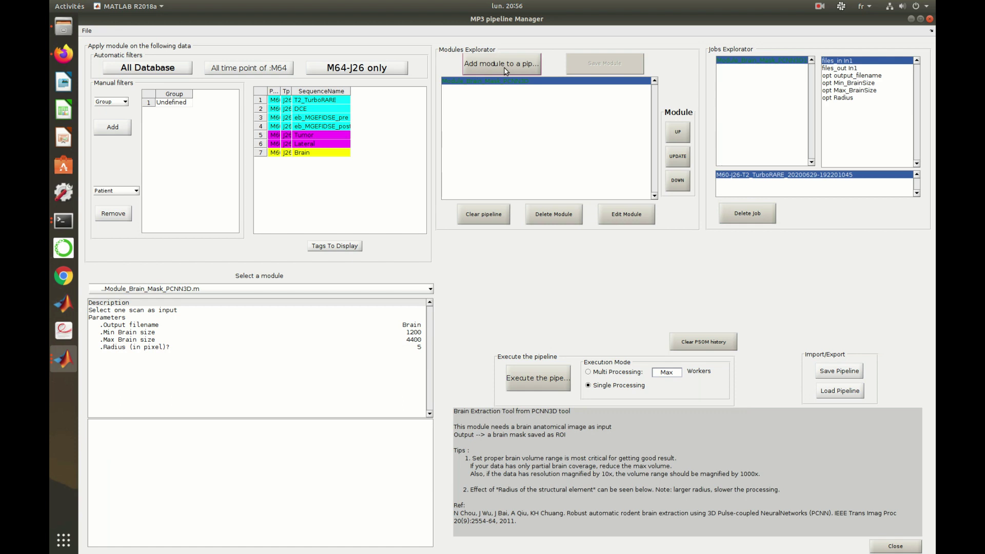
{"action": "left_click", "coordinate": [842, 76]}
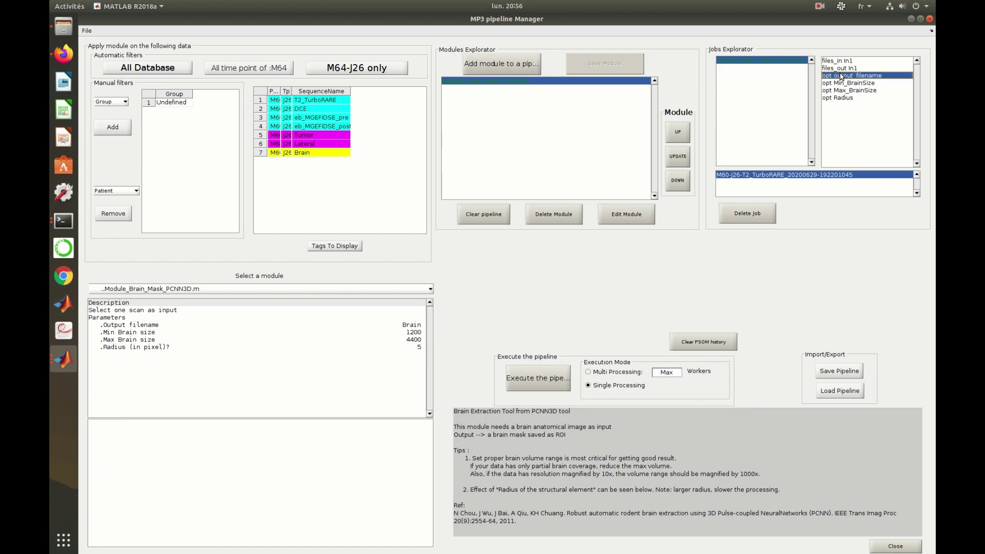
{"action": "left_click", "coordinate": [842, 84]}
{"action": "left_click", "coordinate": [845, 91]}
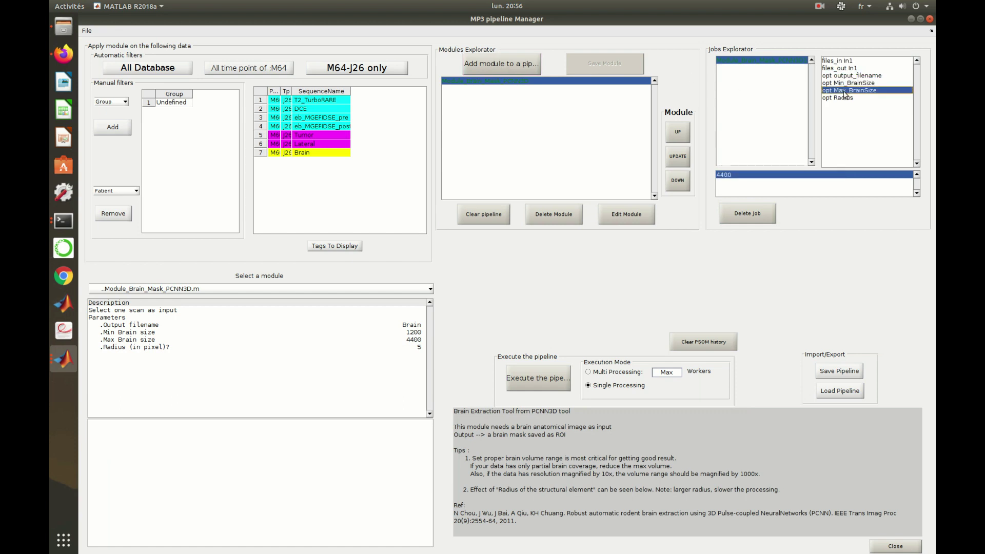
{"action": "left_click", "coordinate": [845, 98]}
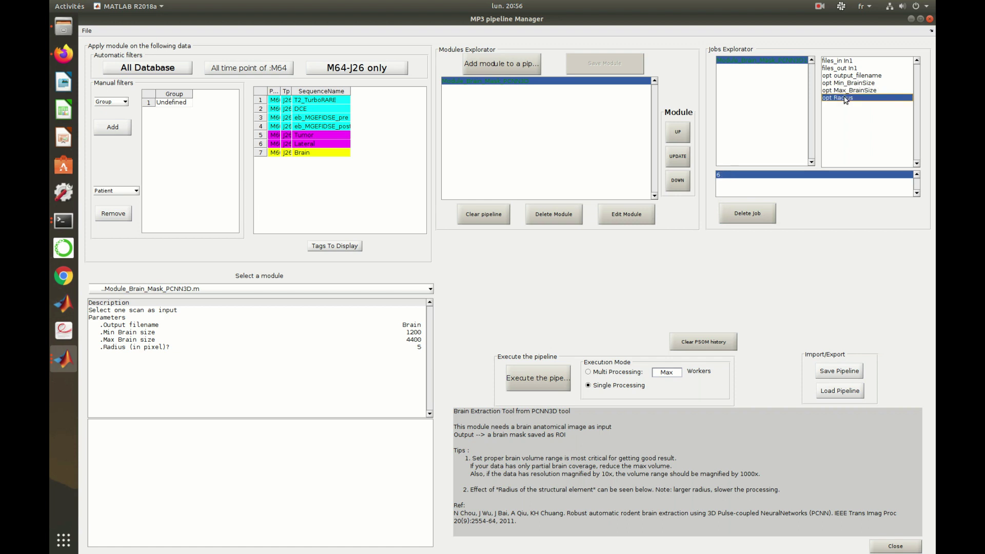
- Add a Module_Mask step masking T2_TurboRARE with the Brain ROI
{"action": "left_click", "coordinate": [121, 290]}
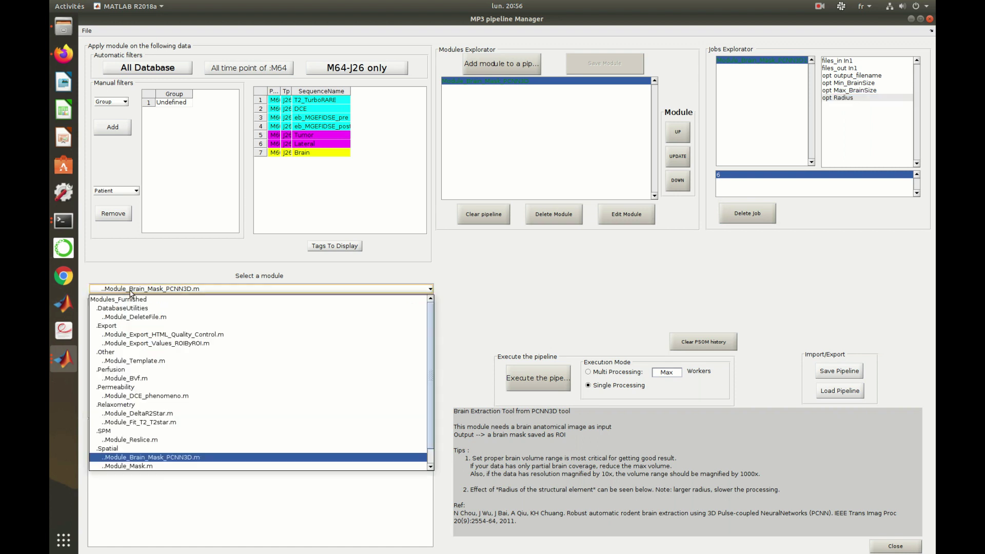
{"action": "left_click", "coordinate": [155, 467]}
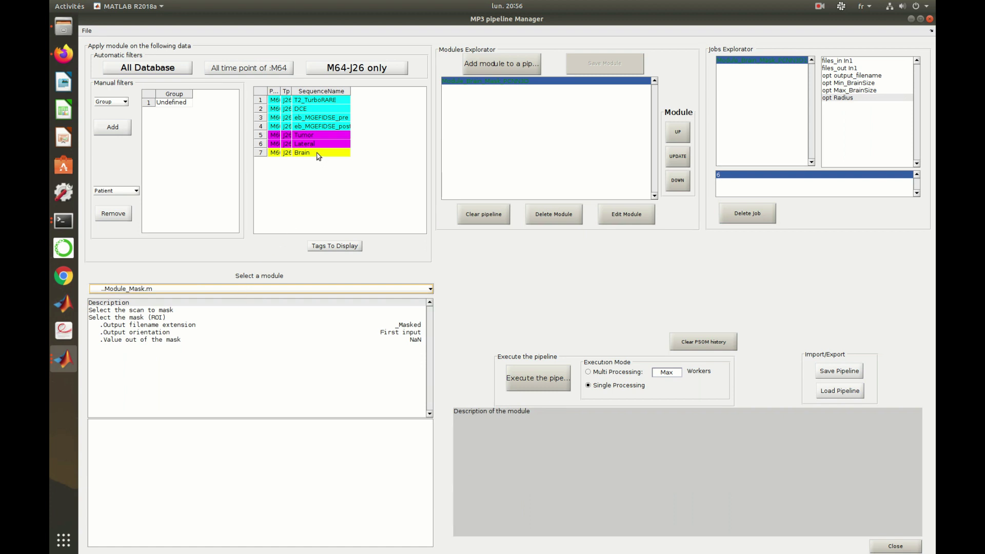
{"action": "left_click", "coordinate": [265, 310]}
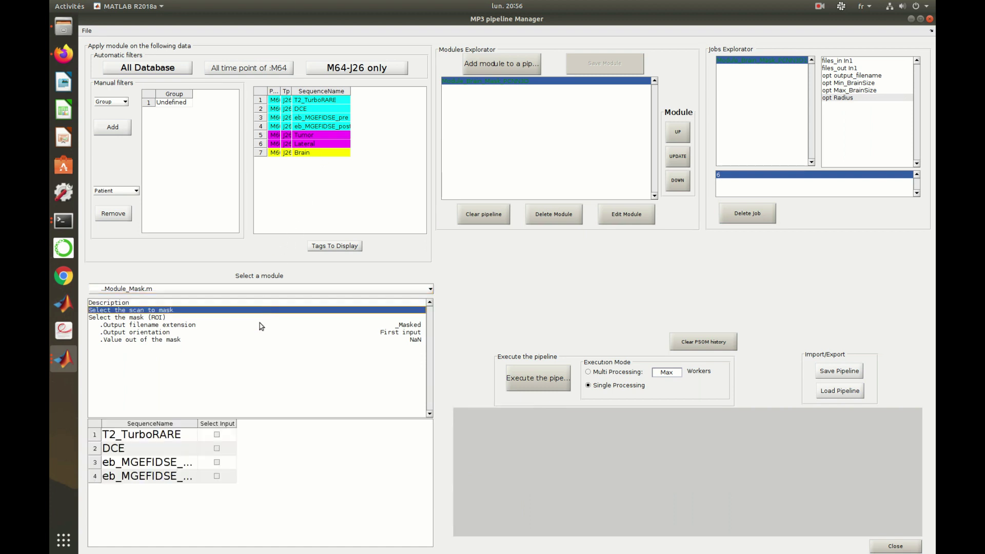
{"action": "left_click", "coordinate": [216, 435]}
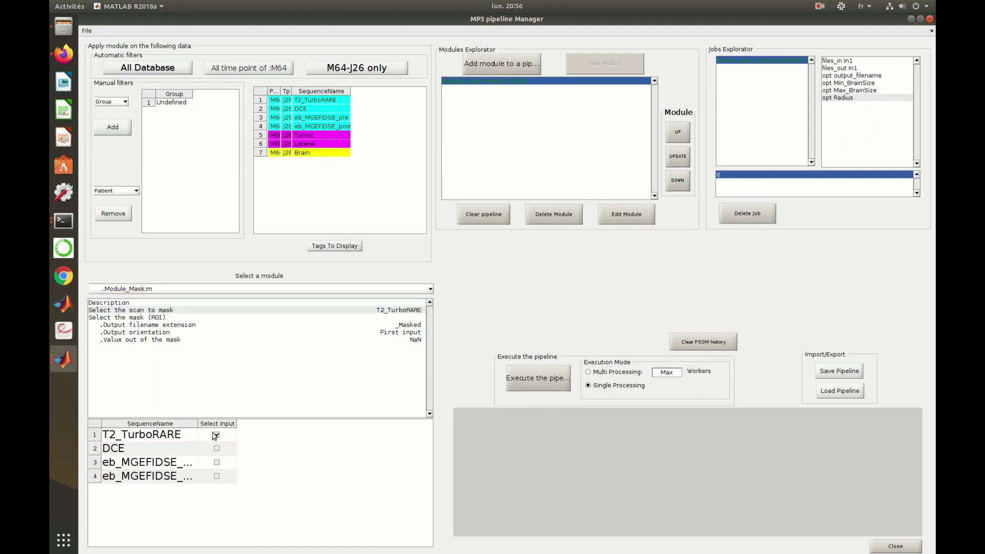
{"action": "left_click", "coordinate": [192, 317]}
{"action": "left_click", "coordinate": [159, 462]}
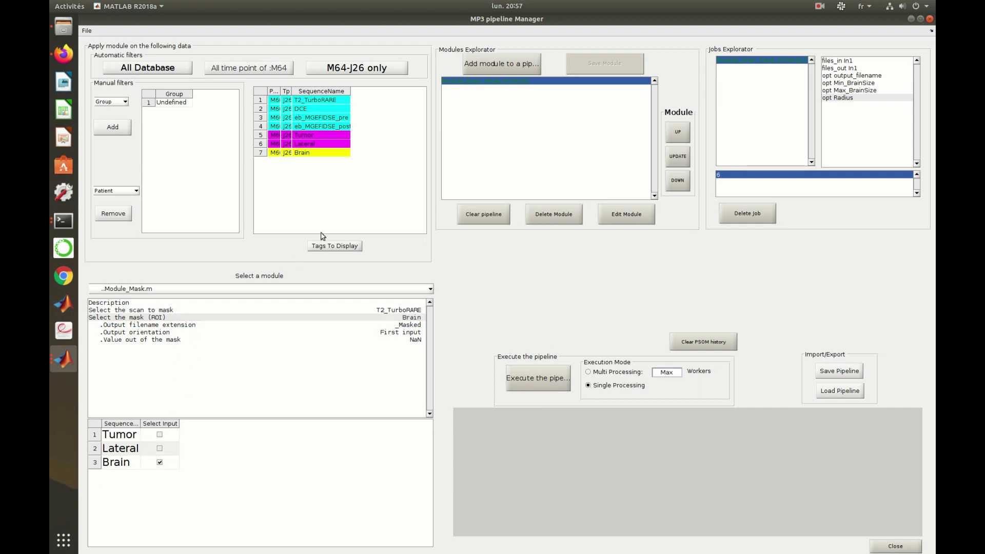
{"action": "left_click", "coordinate": [503, 64]}
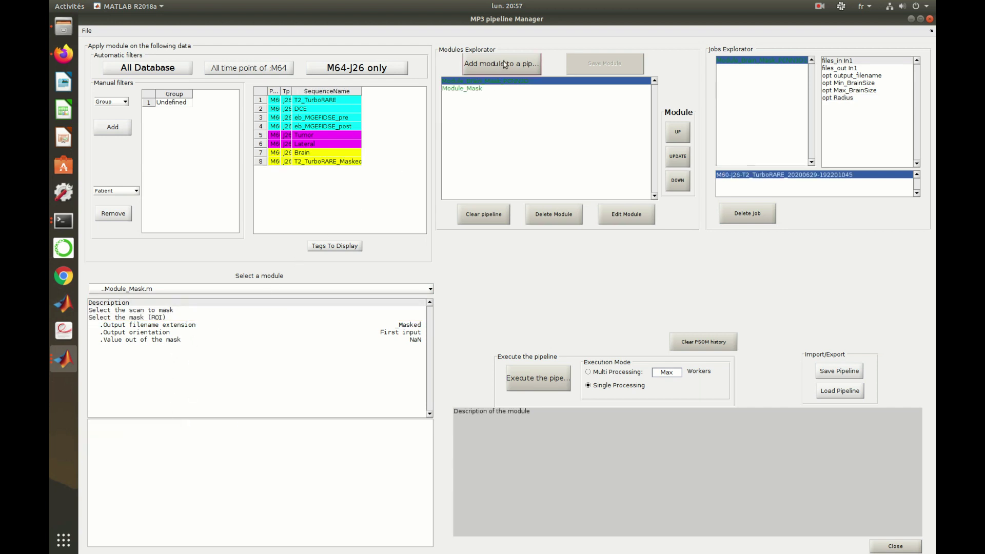
- Add Brain-masked steps for DCE, eb_MGEFIDSE_pre and eb_MGEFIDSE_post
{"action": "left_click", "coordinate": [186, 311]}
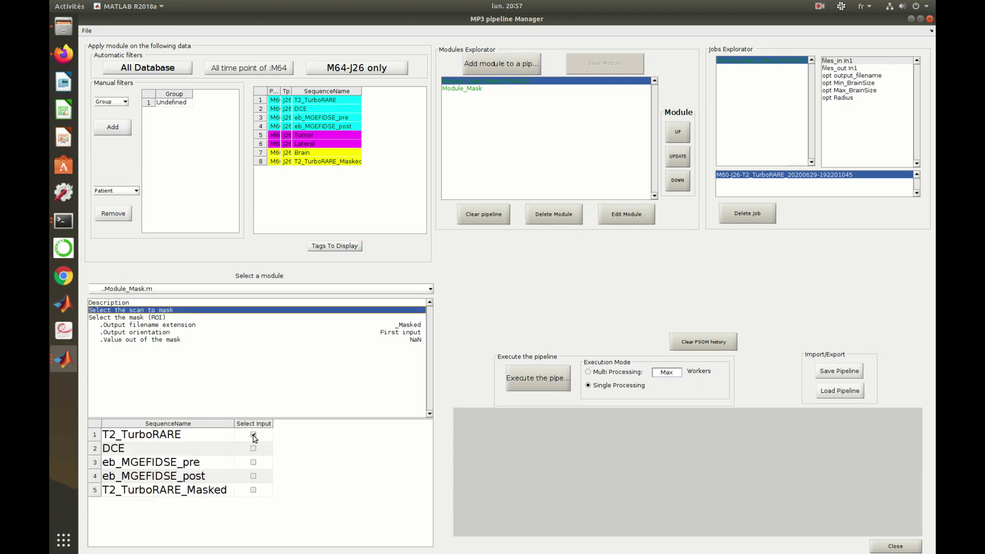
{"action": "left_click", "coordinate": [235, 434]}
{"action": "left_click", "coordinate": [236, 446]}
{"action": "left_click", "coordinate": [502, 64]}
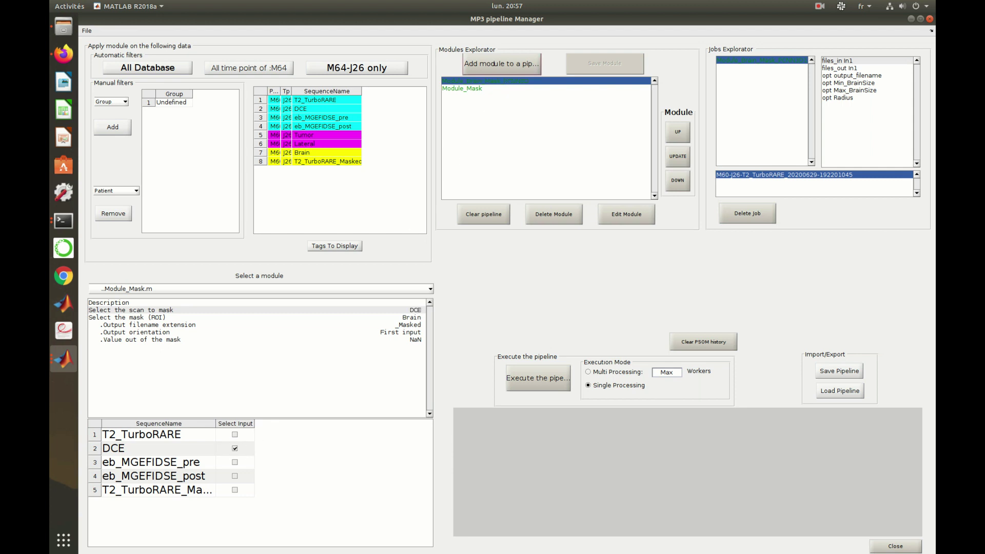
{"action": "left_click", "coordinate": [153, 317]}
{"action": "left_click", "coordinate": [154, 310]}
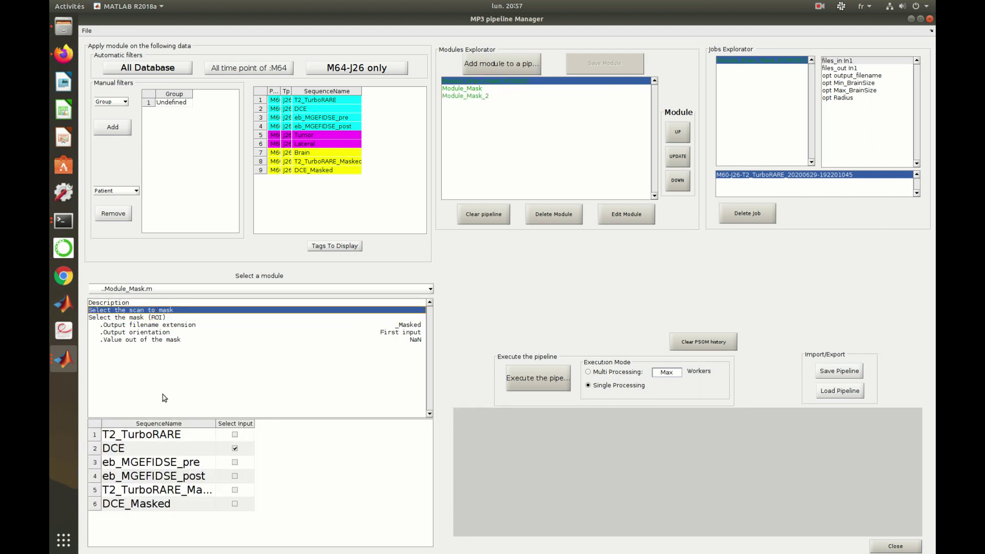
{"action": "left_click", "coordinate": [235, 462]}
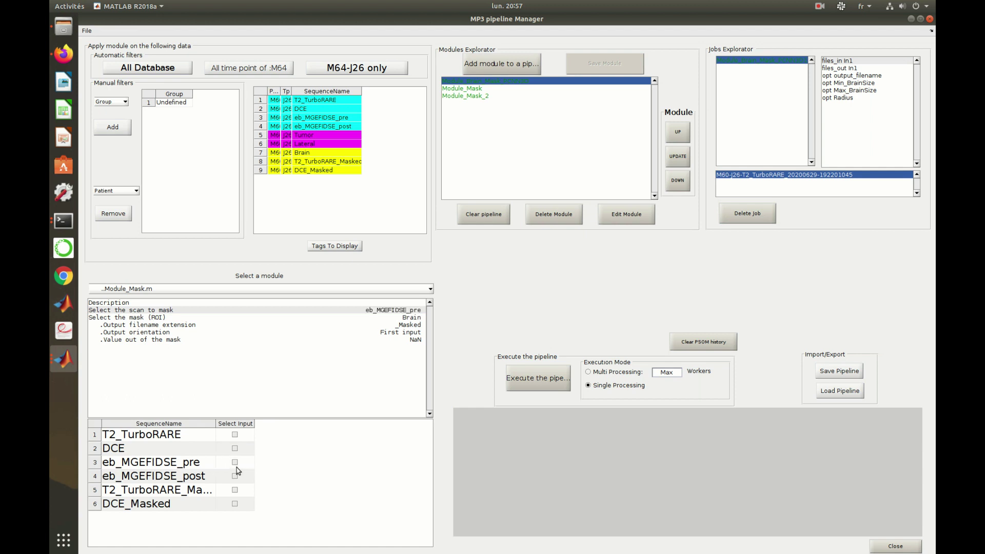
{"action": "left_click", "coordinate": [513, 66]}
{"action": "left_click", "coordinate": [248, 316]}
{"action": "left_click", "coordinate": [250, 309]}
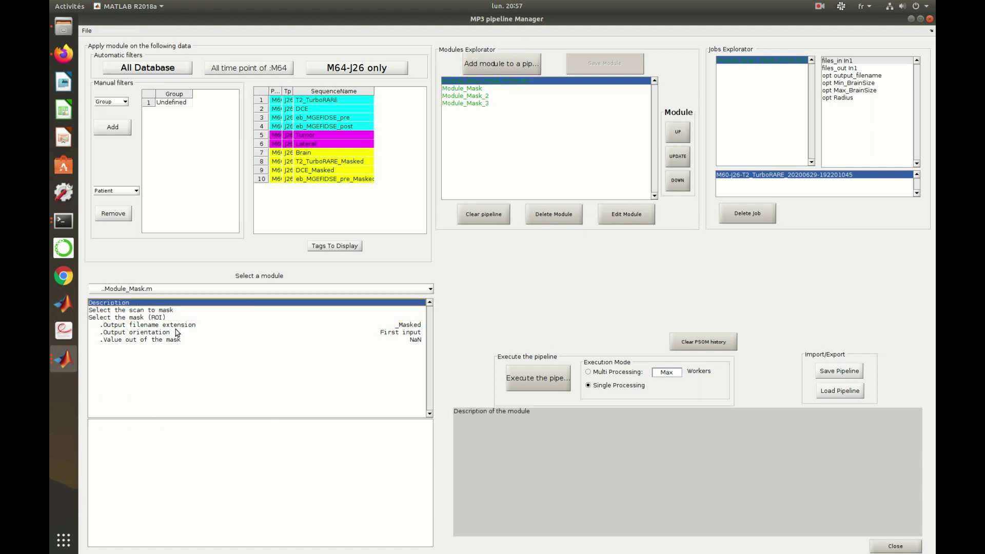
{"action": "left_click", "coordinate": [253, 476]}
{"action": "left_click", "coordinate": [519, 66]}
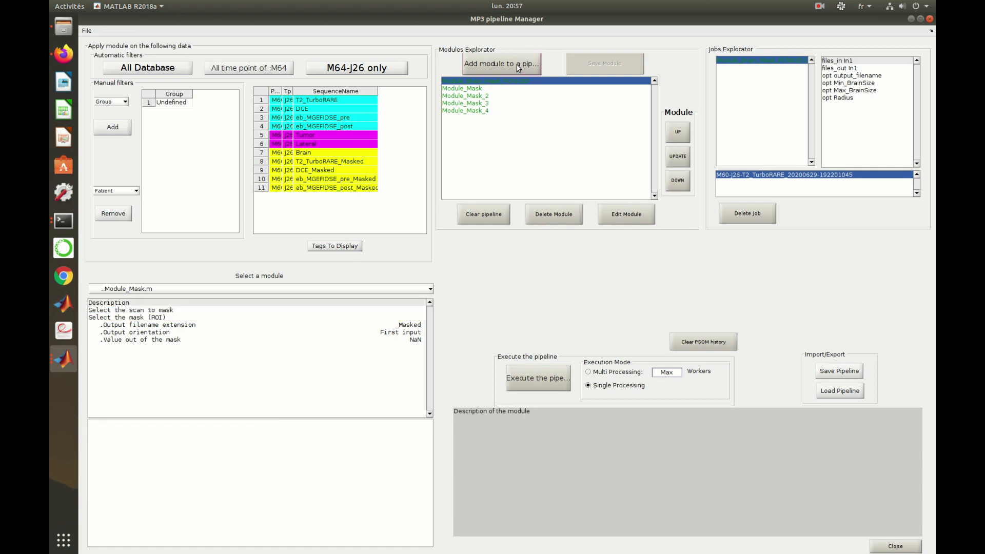
- Add Module_Fit_T2_T2star fits on eb_MGEFIDSE_pre_Masked and eb_MGEFIDSE_post_Masked
{"action": "left_click", "coordinate": [269, 289]}
{"action": "left_click", "coordinate": [201, 417]}
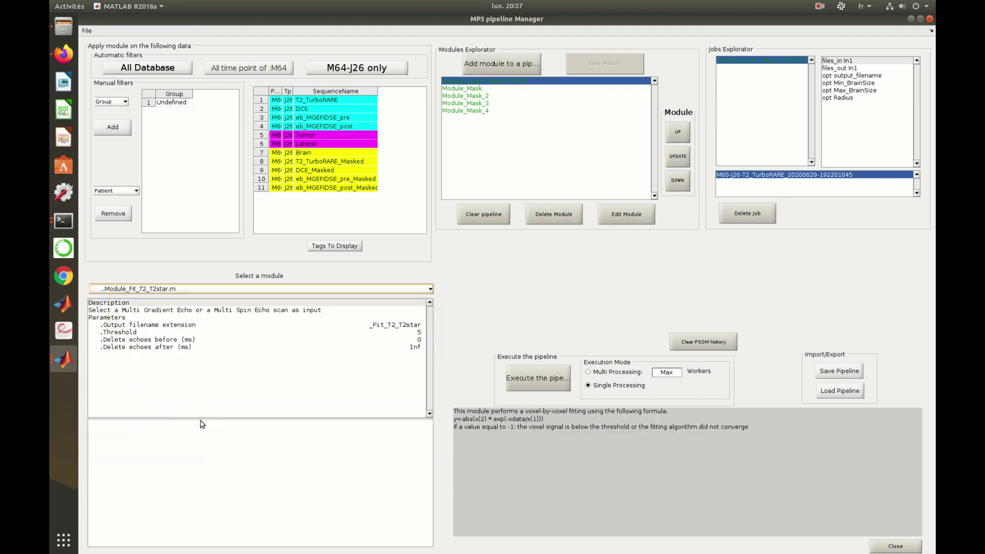
{"action": "left_click", "coordinate": [186, 311]}
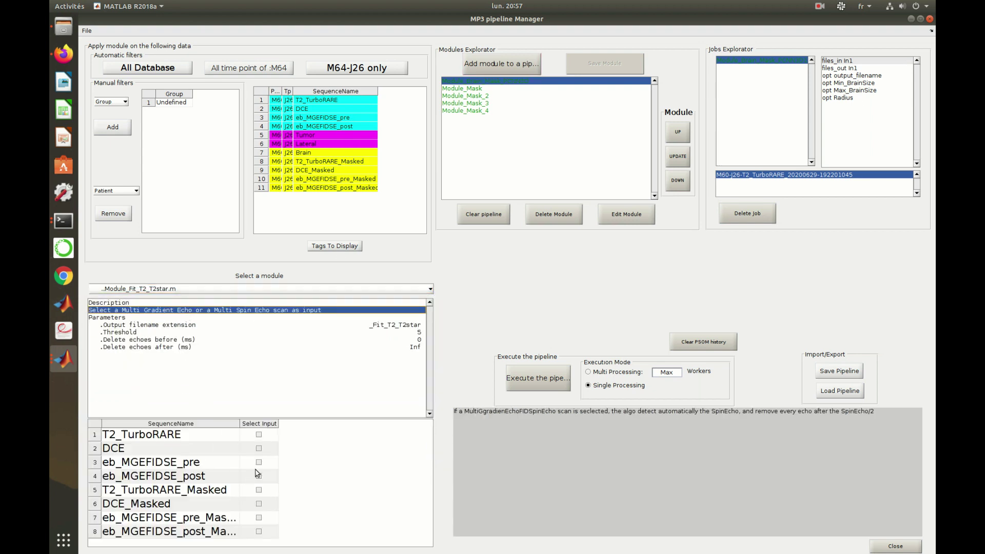
{"action": "left_click", "coordinate": [259, 517]}
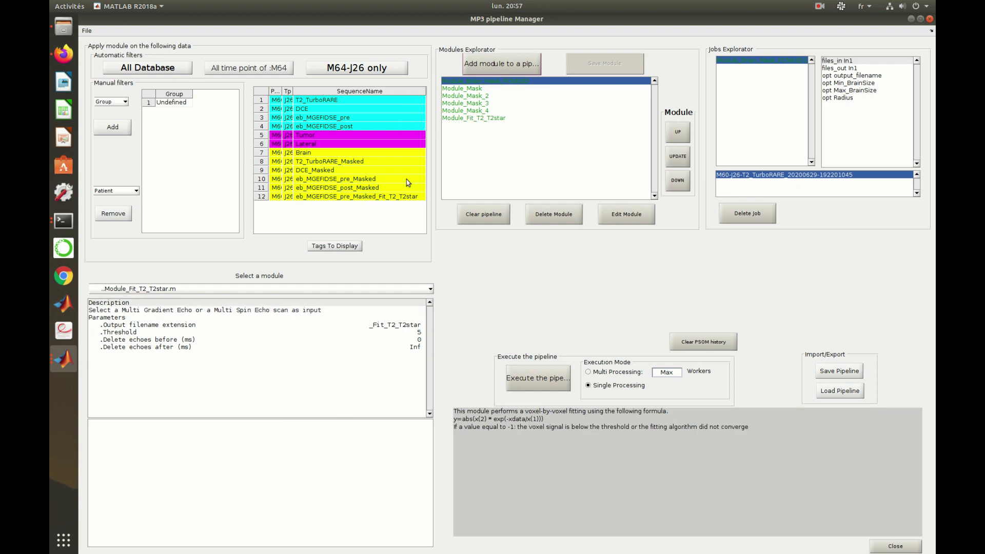
{"action": "left_click", "coordinate": [275, 311]}
{"action": "left_click", "coordinate": [337, 531]}
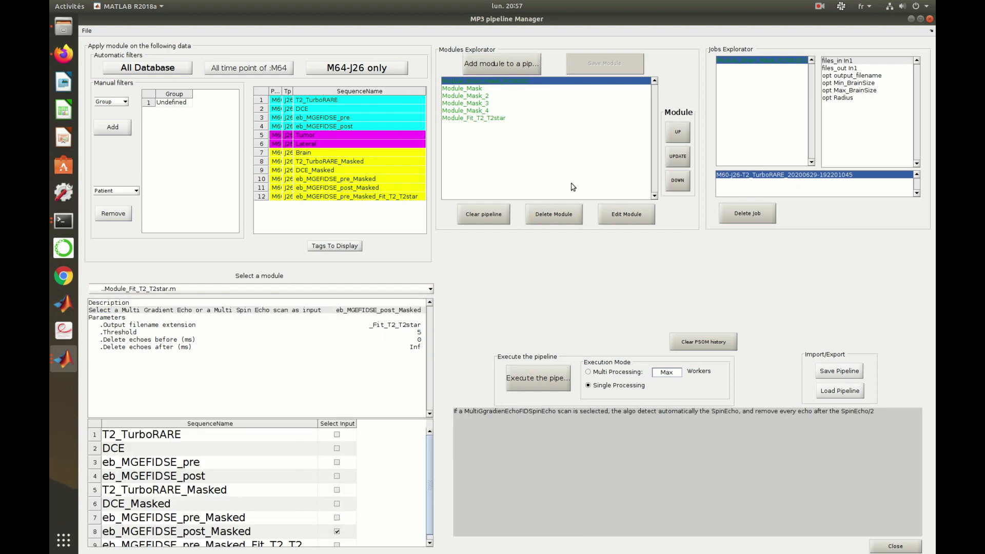
{"action": "left_click", "coordinate": [510, 67]}
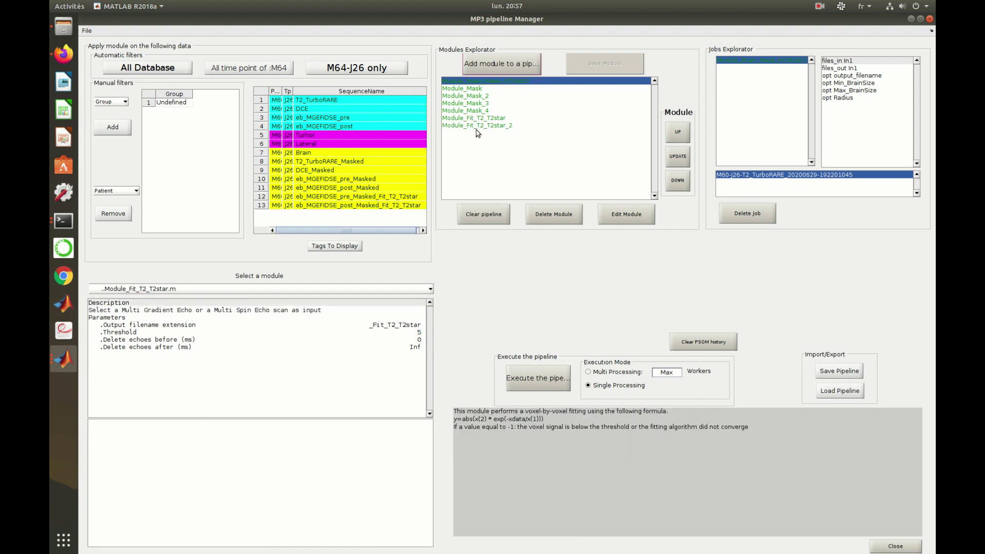
- Add a DeltaR2Star module using the fitted pre and post T2* maps
{"action": "left_click", "coordinate": [336, 290]}
{"action": "left_click", "coordinate": [316, 414]}
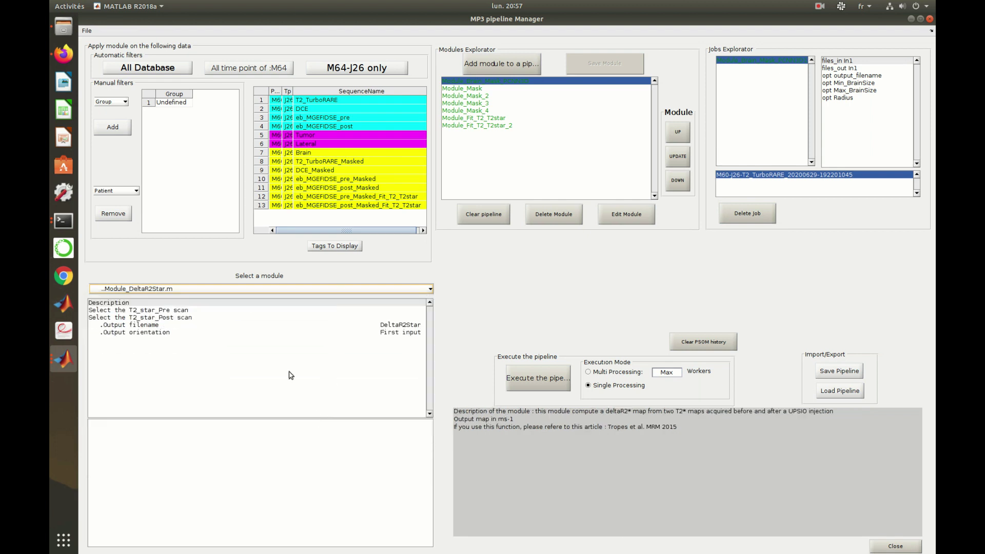
{"action": "left_click", "coordinate": [164, 311]}
{"action": "scroll", "coordinate": [336, 488], "scroll_direction": "down", "scroll_amount": 1}
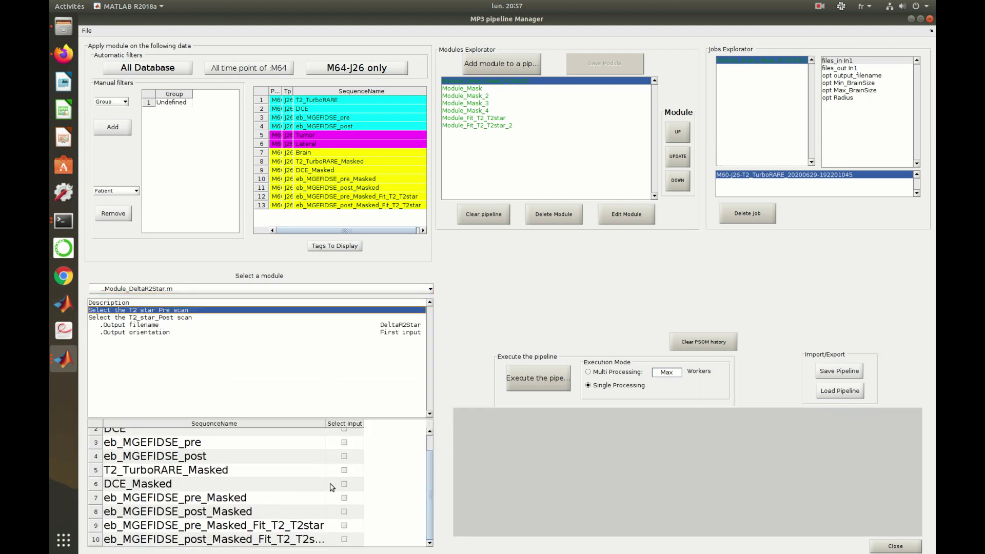
{"action": "left_click", "coordinate": [345, 526]}
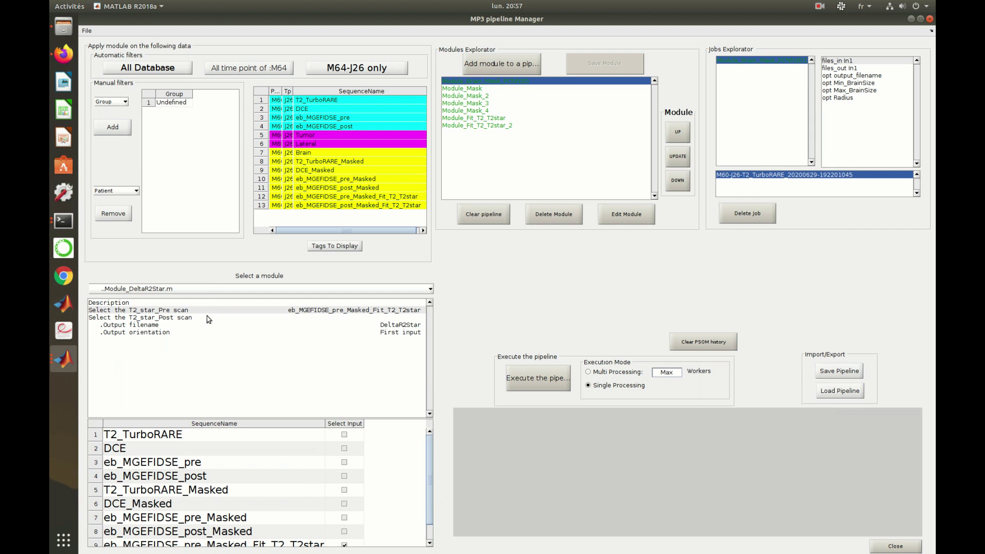
{"action": "left_click", "coordinate": [207, 317]}
{"action": "left_click", "coordinate": [344, 540]}
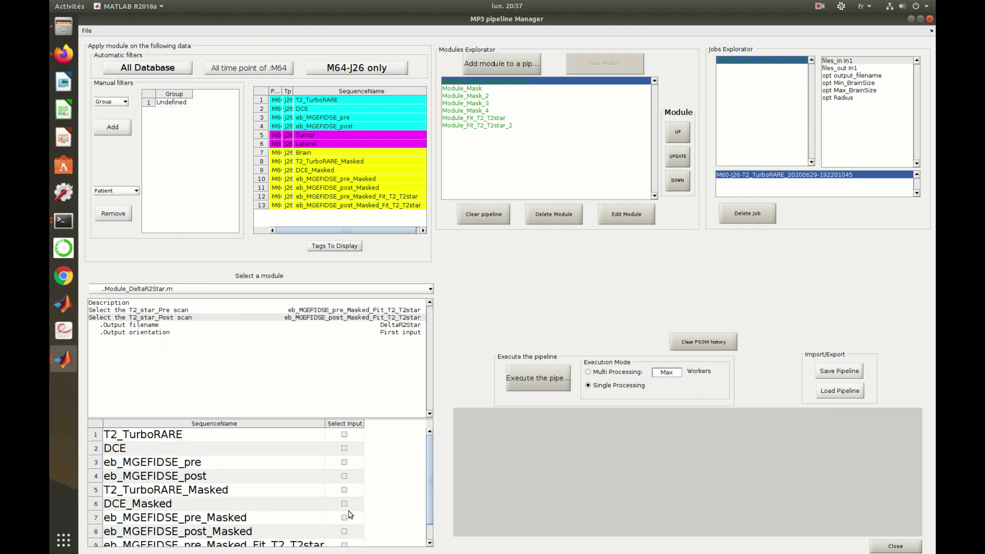
{"action": "left_click", "coordinate": [526, 64]}
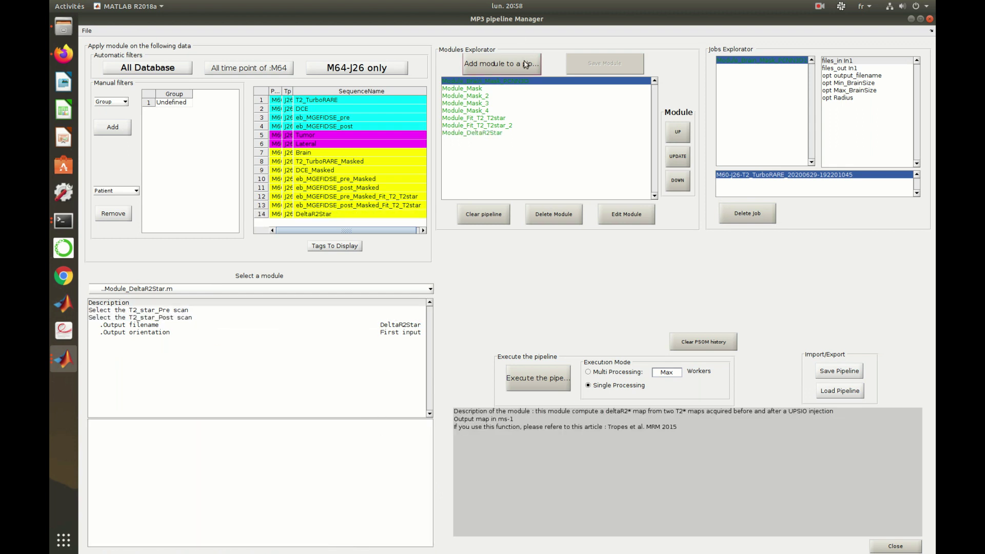
- Add a BVf module with DeltaR2Star as its input
{"action": "left_click", "coordinate": [246, 289]}
{"action": "left_click", "coordinate": [248, 378]}
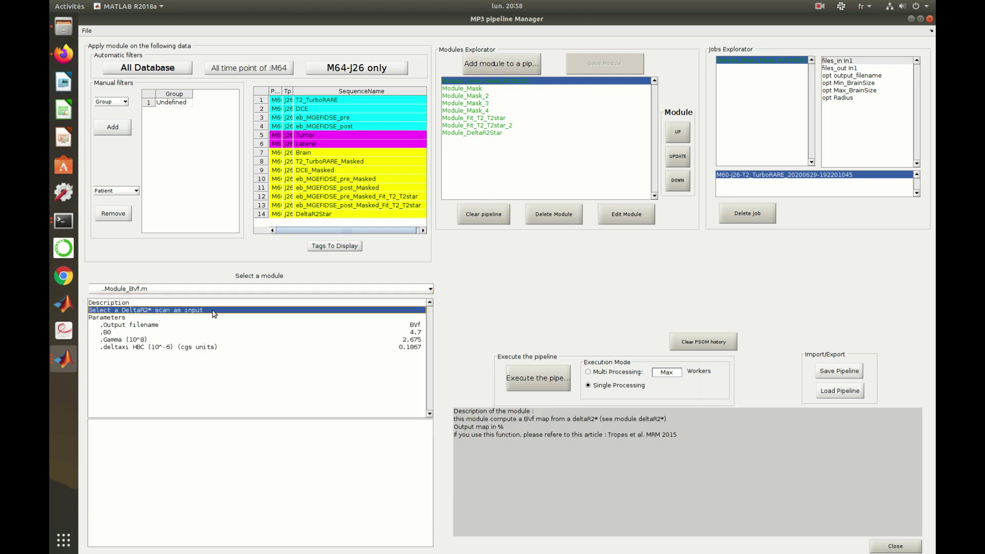
{"action": "scroll", "coordinate": [275, 543], "scroll_direction": "down", "scroll_amount": 1}
{"action": "left_click", "coordinate": [344, 539]}
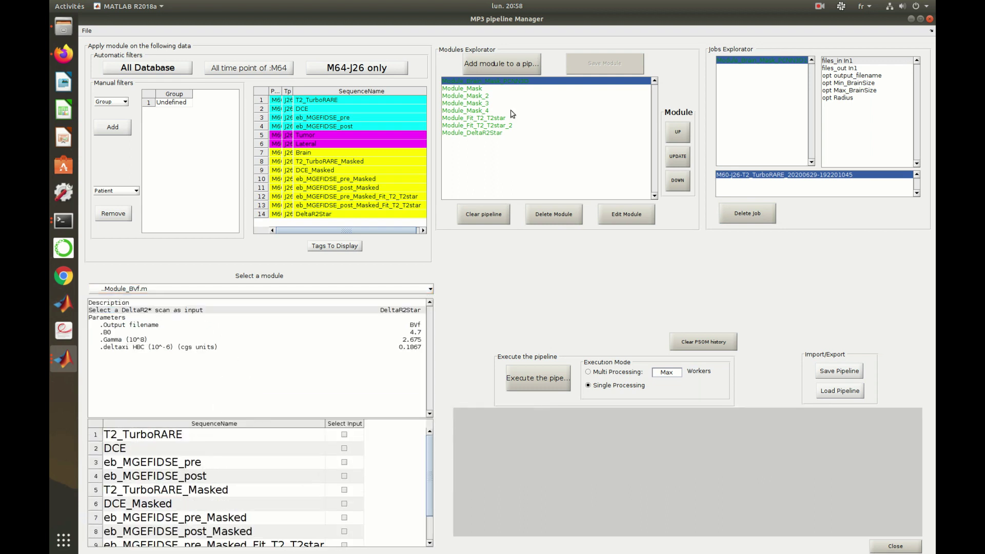
{"action": "left_click", "coordinate": [520, 61]}
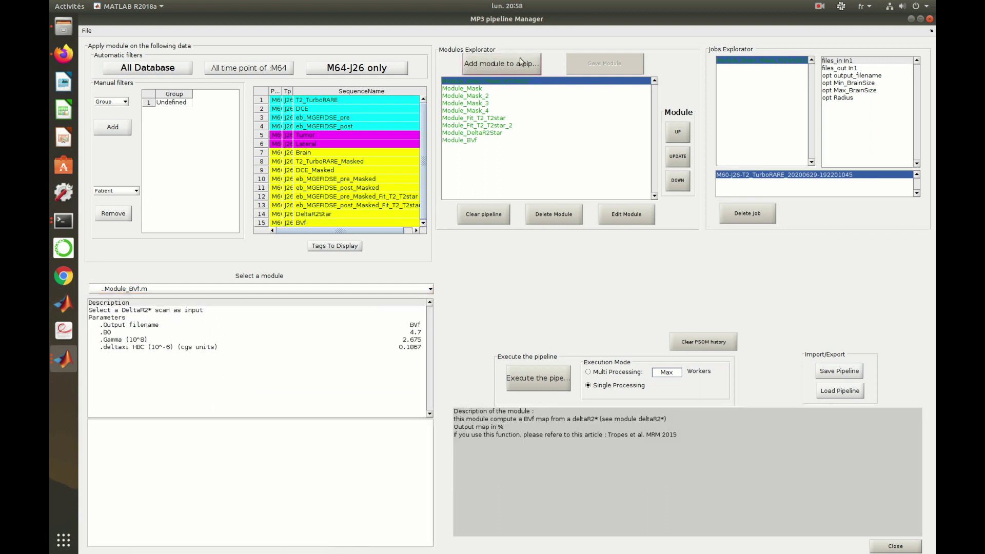
- Add a DCE_phenomeno module on the DCE scan
{"action": "left_click", "coordinate": [247, 289]}
{"action": "left_click", "coordinate": [230, 401]}
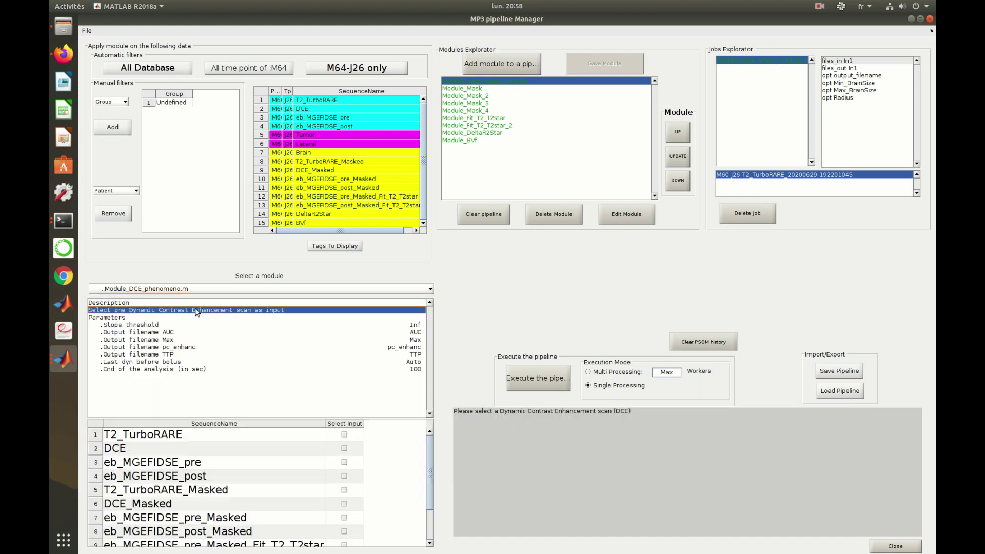
{"action": "left_click", "coordinate": [345, 449]}
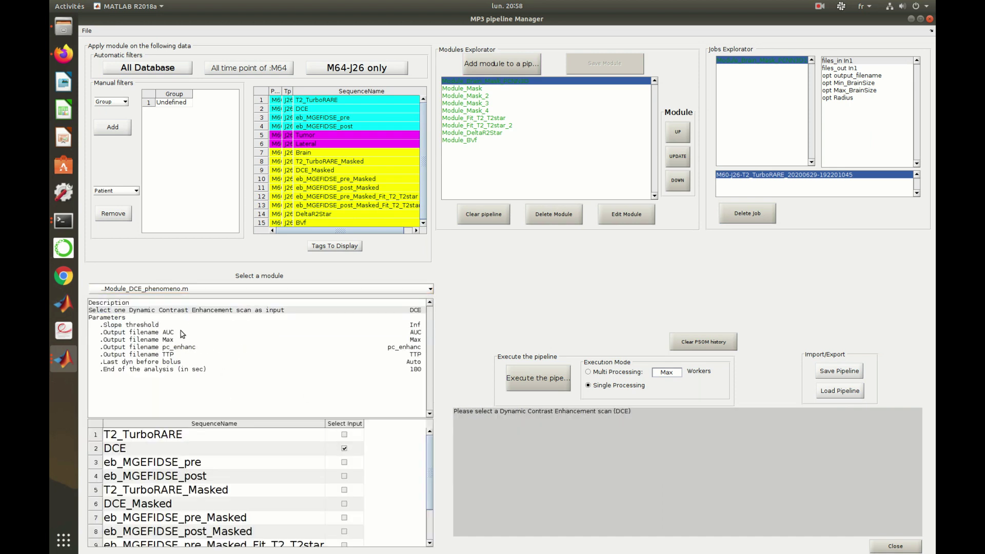
{"action": "left_click", "coordinate": [502, 69]}
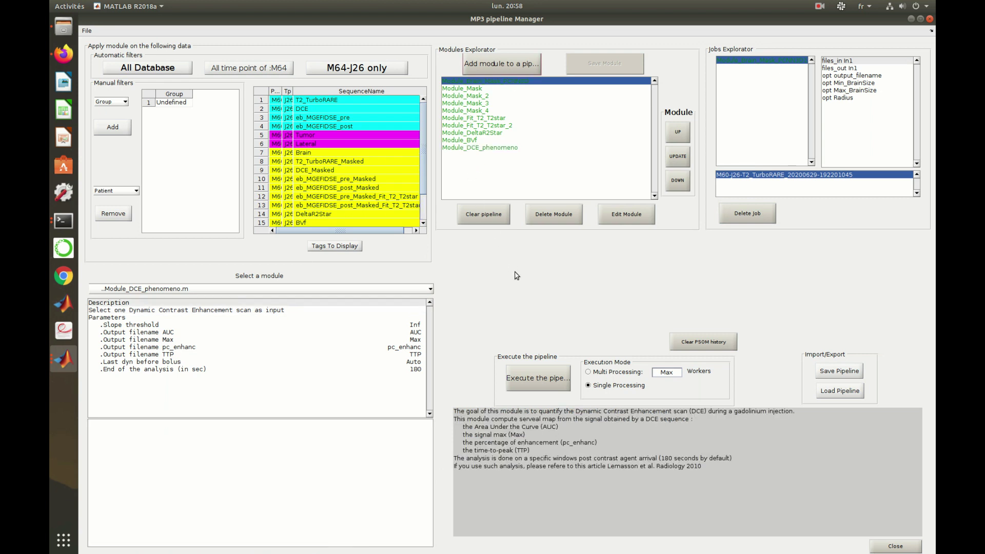
- Save the pipeline under the new name Pipeline_Demo and acknowledge the confirmation
{"action": "left_click", "coordinate": [858, 373]}
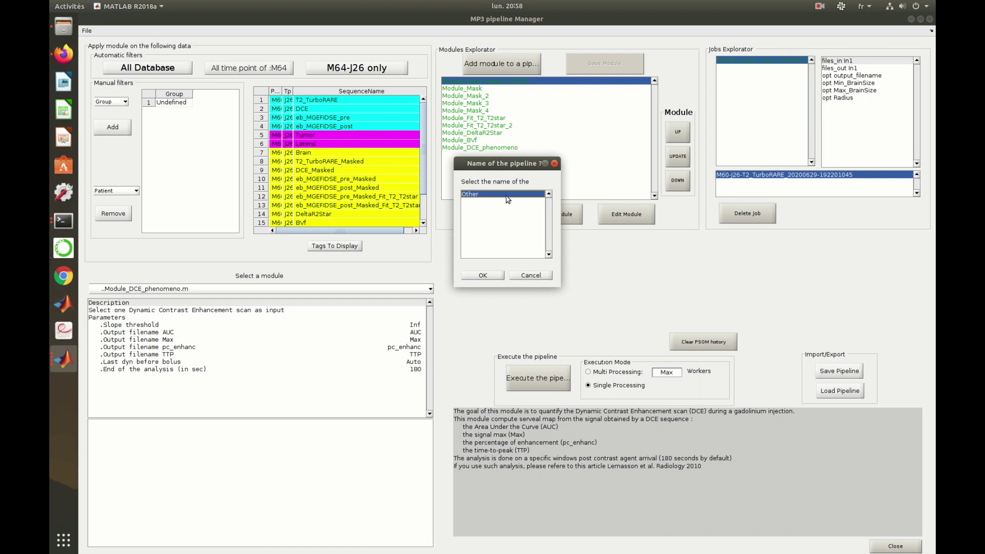
{"action": "double_click", "coordinate": [507, 195]}
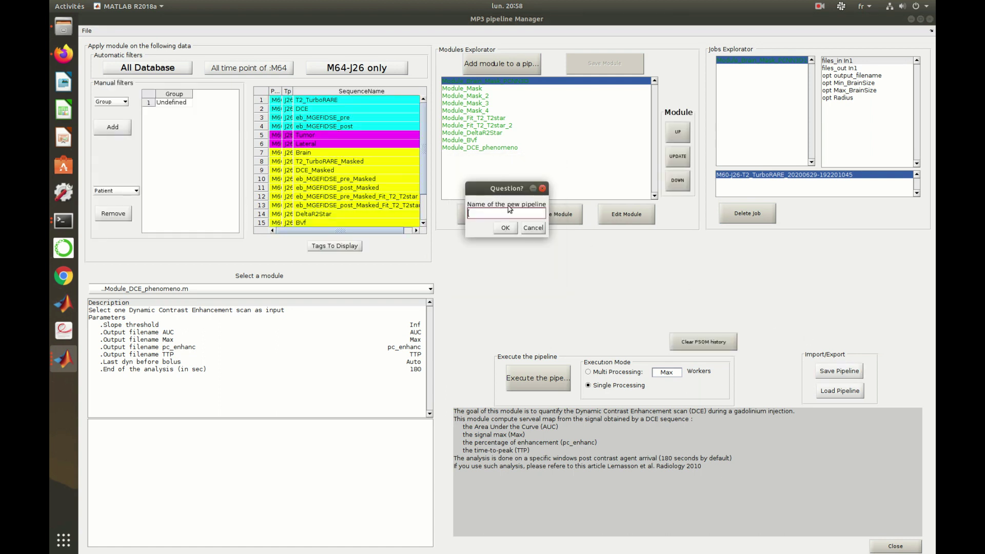
{"action": "type", "text": "Pipeline_Demo"}
{"action": "left_click", "coordinate": [506, 228]}
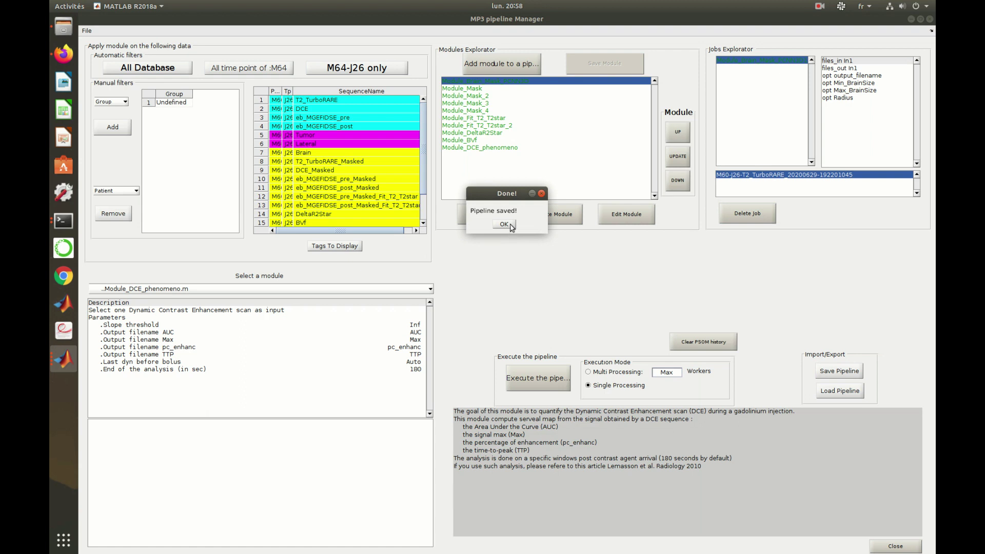
{"action": "left_click", "coordinate": [506, 226]}
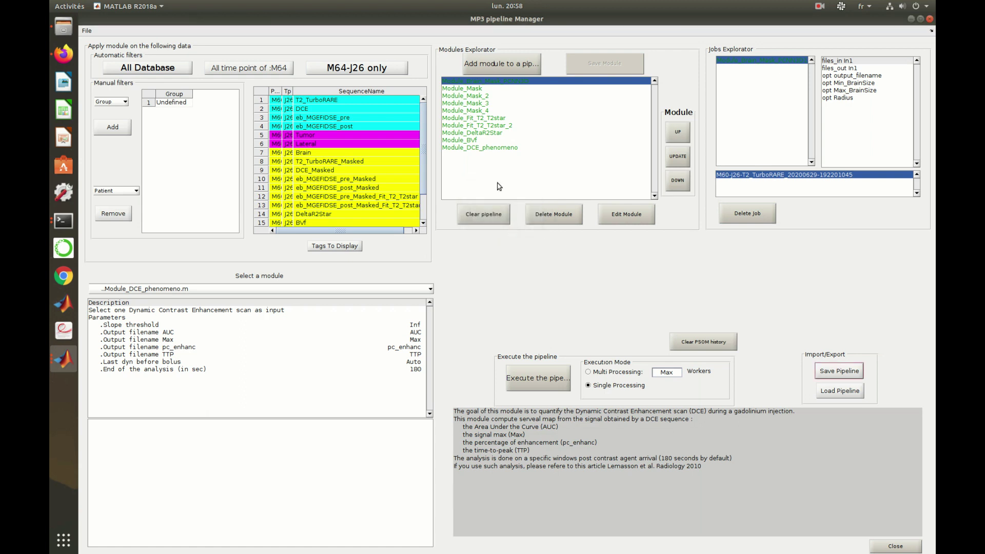
- Execute the pipeline, follow the jobs in MATLAB's command window, and dismiss Done
{"action": "left_click", "coordinate": [530, 380]}
{"action": "left_click", "coordinate": [63, 358]}
{"action": "left_click", "coordinate": [153, 437]}
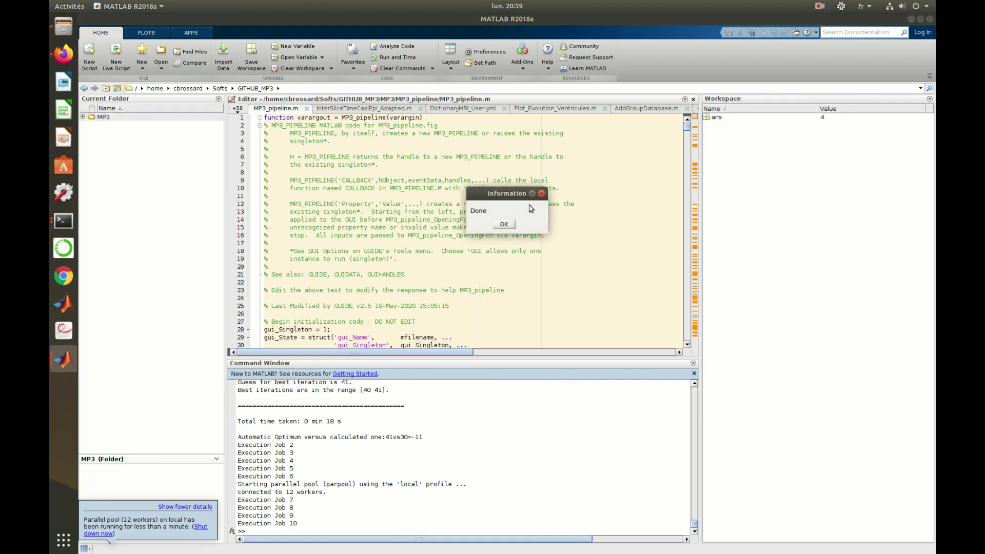
{"action": "left_click", "coordinate": [505, 225]}
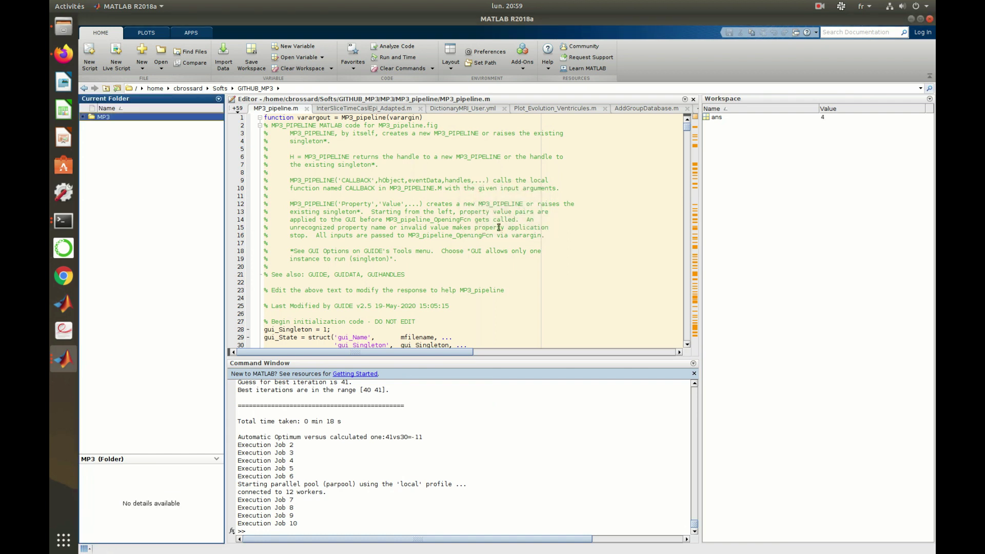
{"action": "left_click", "coordinate": [64, 368]}
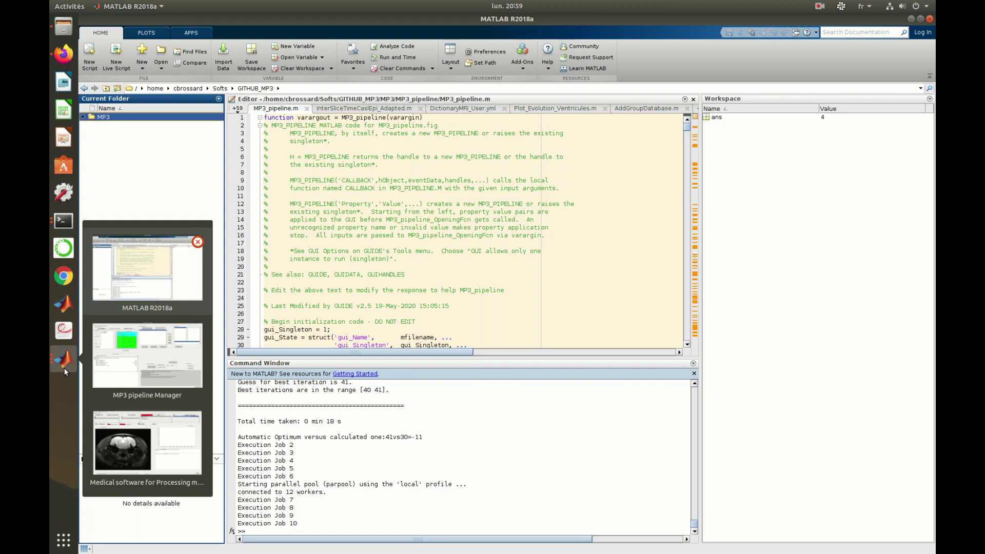
- Load M60 J26's BVf, DCE_AUC and T2_TurboRARE_Masked maps into the viewer
{"action": "left_click", "coordinate": [158, 447]}
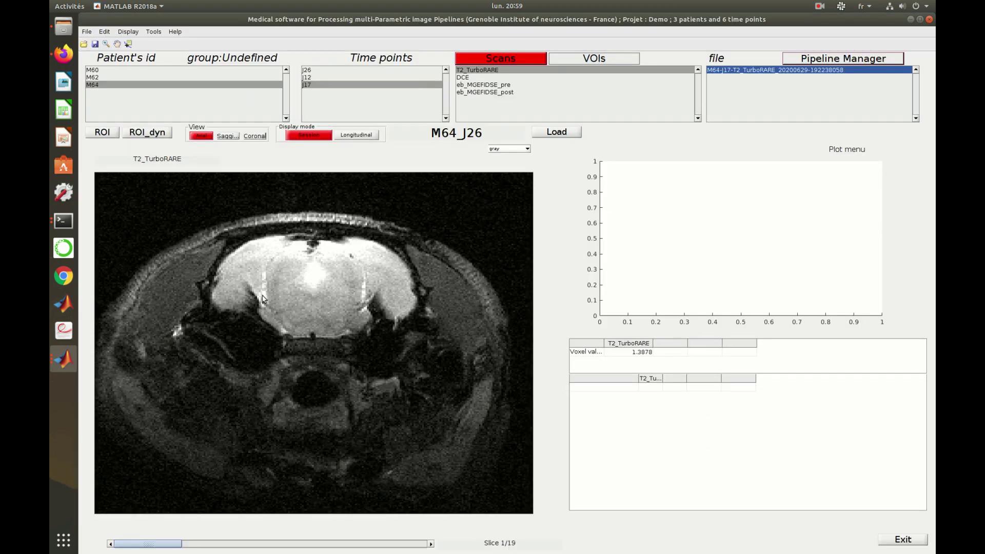
{"action": "left_click", "coordinate": [313, 71]}
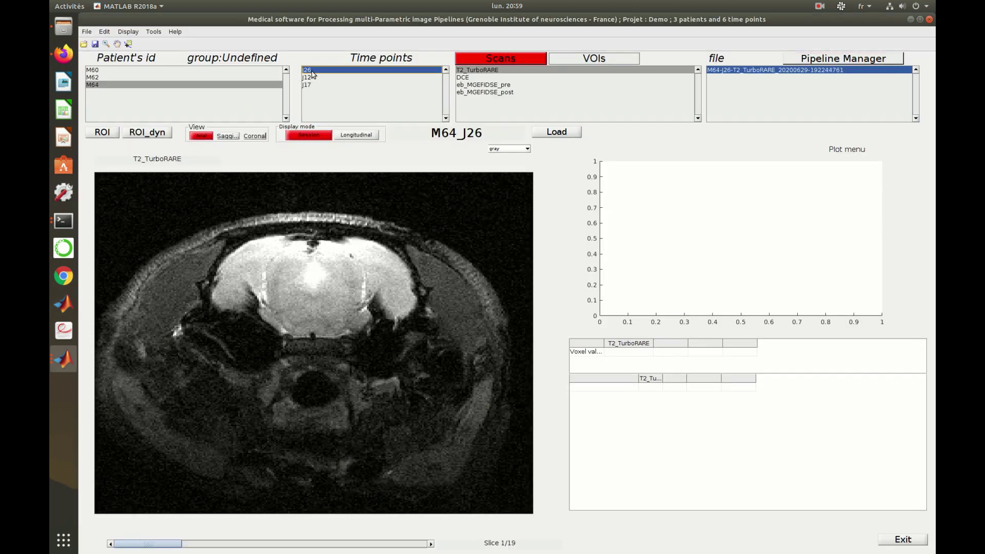
{"action": "left_click", "coordinate": [177, 71]}
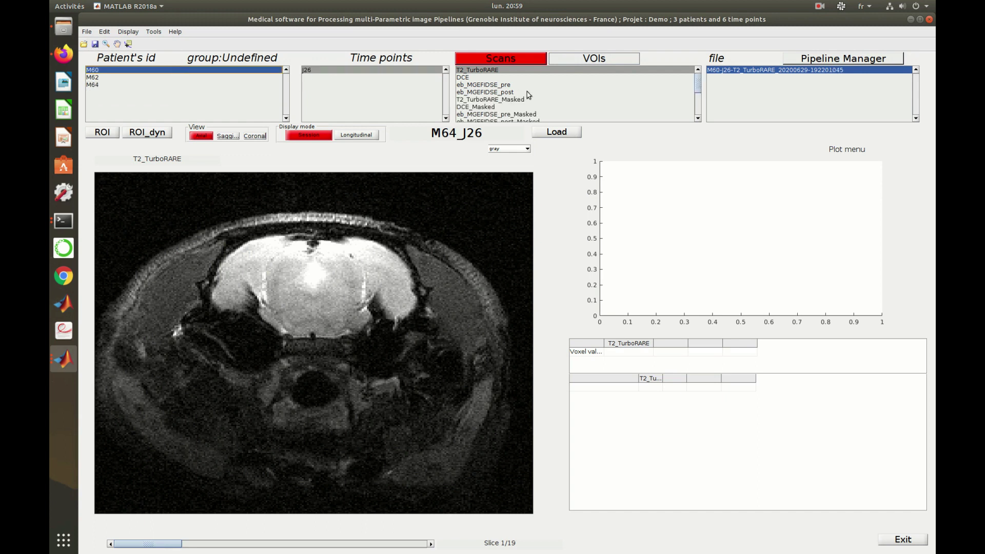
{"action": "scroll", "coordinate": [529, 96], "scroll_direction": "down", "scroll_amount": 2}
{"action": "left_click", "coordinate": [494, 106]}
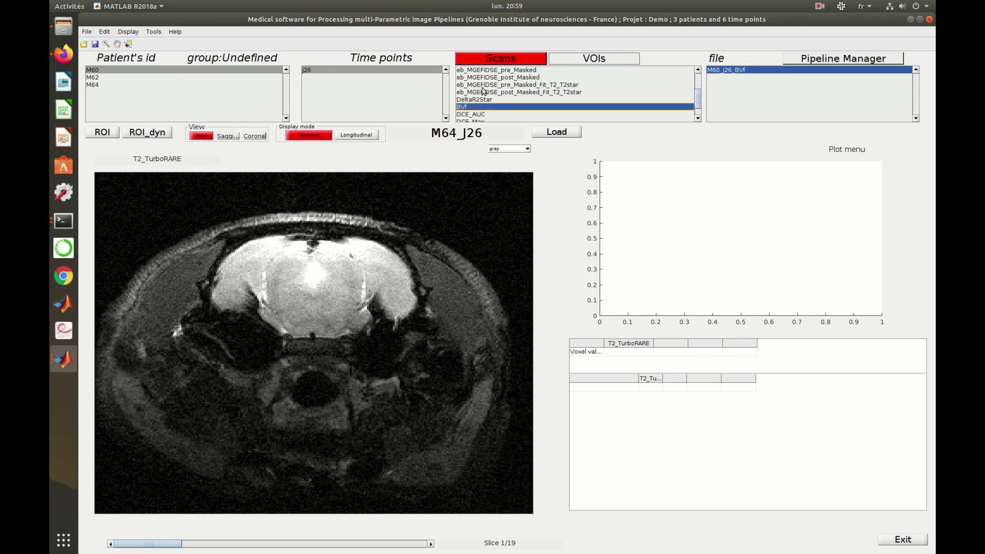
{"action": "scroll", "coordinate": [484, 92], "scroll_direction": "down", "scroll_amount": 1}
{"action": "left_click", "coordinate": [485, 97], "text": "shift"}
{"action": "scroll", "coordinate": [510, 97], "scroll_direction": "up", "scroll_amount": 2}
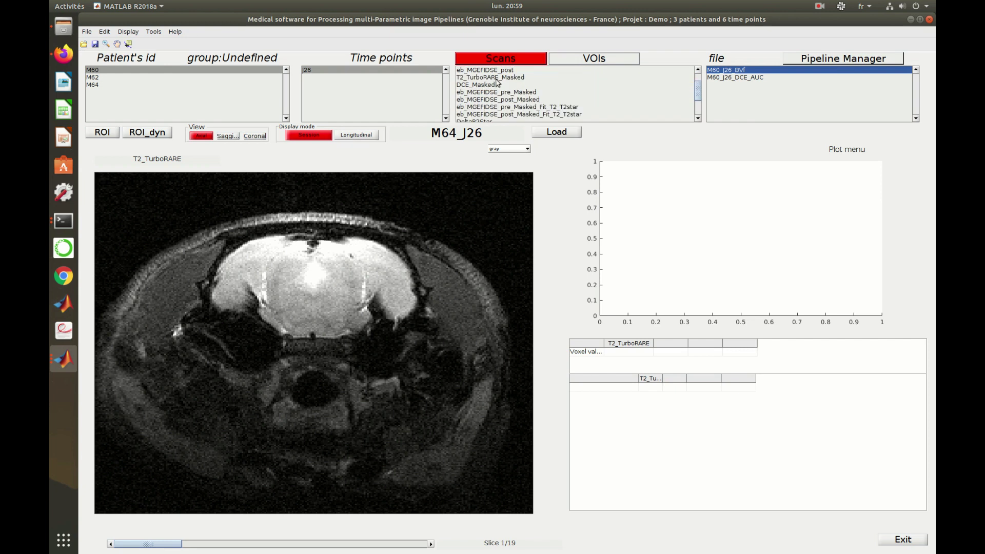
{"action": "left_click", "coordinate": [495, 78], "text": "ctrl"}
{"action": "left_click", "coordinate": [554, 127]}
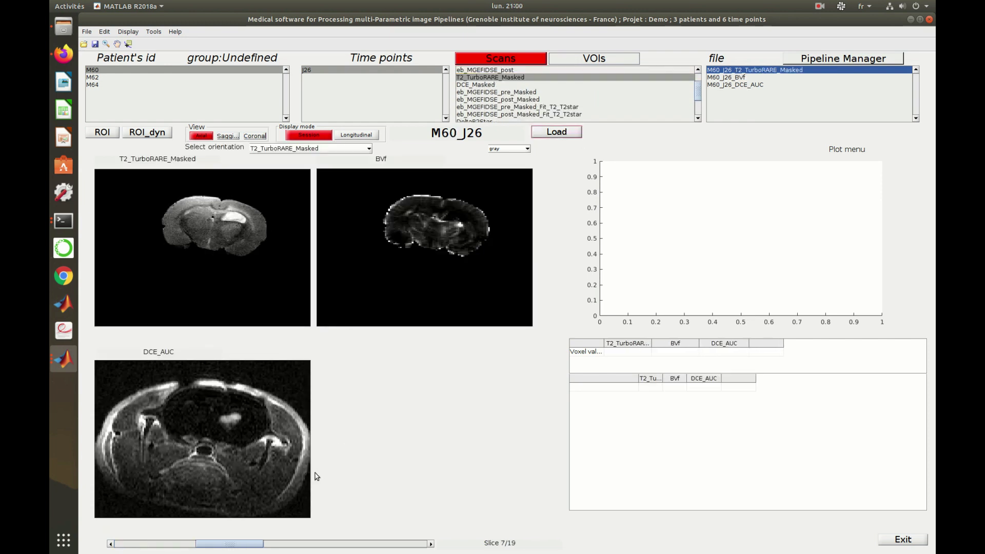
- Advance four slices through the loaded maps
{"action": "left_click", "coordinate": [431, 544]}
{"action": "left_click", "coordinate": [431, 544]}
{"action": "left_click", "coordinate": [431, 544]}
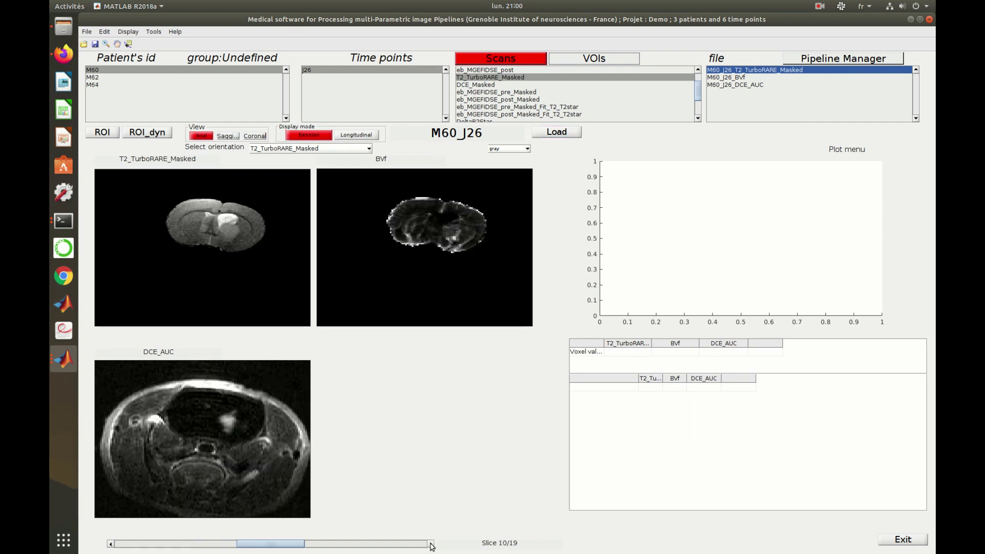
{"action": "left_click", "coordinate": [431, 544]}
{"action": "left_click", "coordinate": [431, 544]}
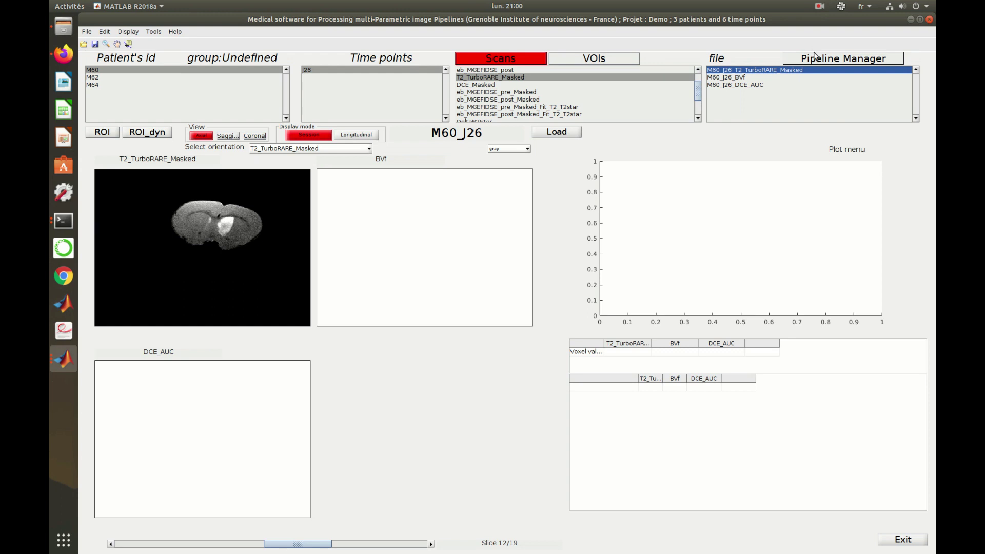
- Reopen the pipeline manager and apply the DCE_phenomeno module to All Database
{"action": "left_click", "coordinate": [815, 59]}
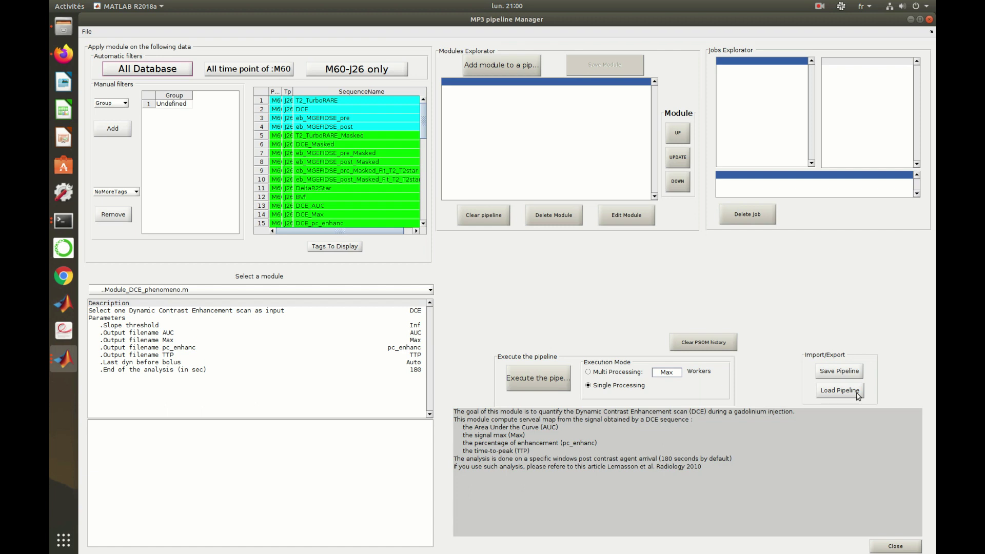
{"action": "left_click", "coordinate": [144, 74]}
- Load the saved Pipeline_Demo.mat pipeline into the pipeline manager
{"action": "left_click", "coordinate": [858, 394]}
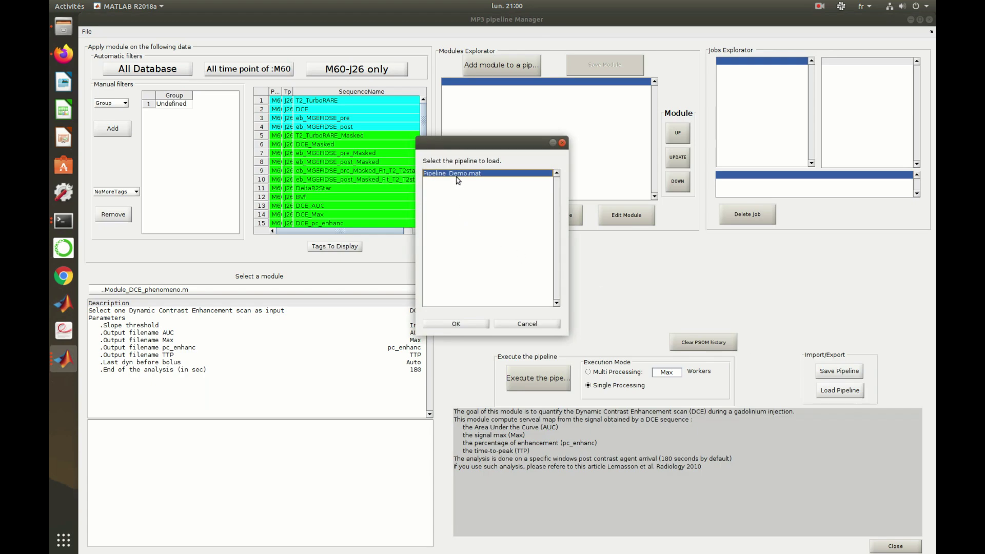
{"action": "double_click", "coordinate": [456, 174]}
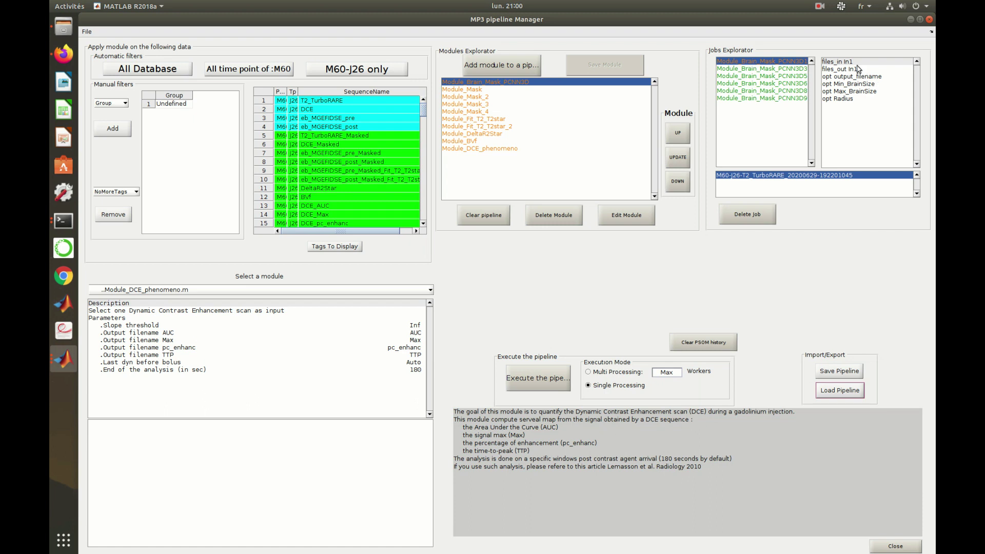
{"action": "left_click", "coordinate": [798, 68]}
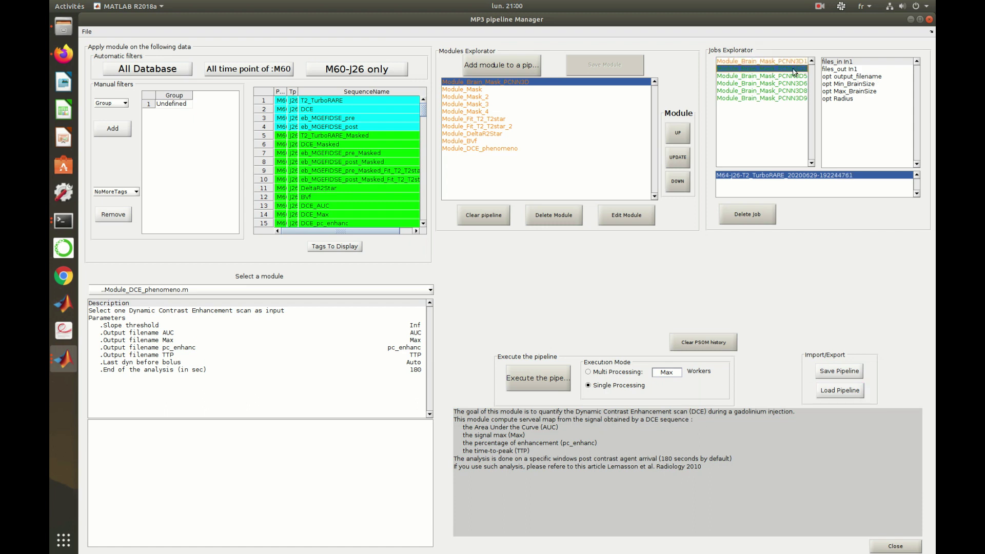
{"action": "left_click", "coordinate": [781, 77]}
{"action": "left_click", "coordinate": [775, 90]}
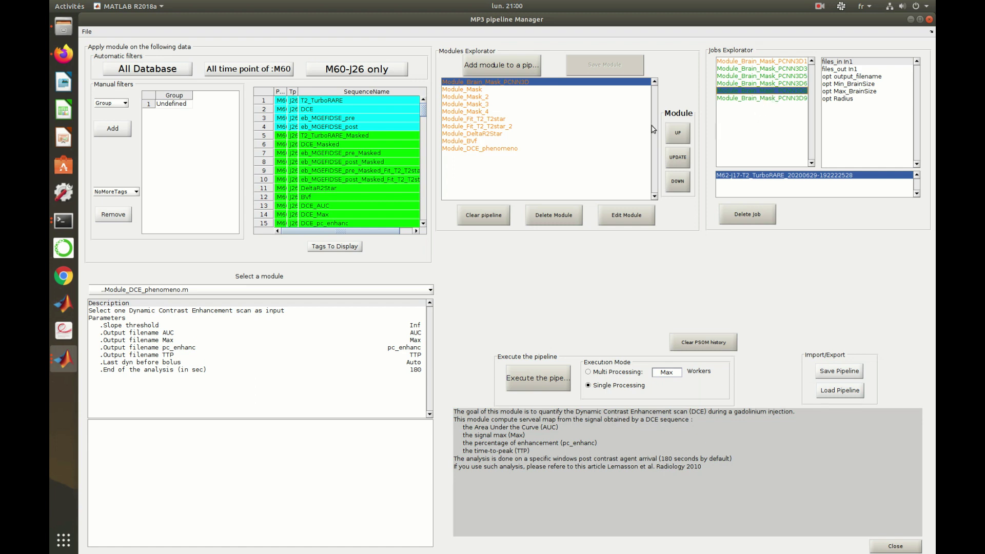
{"action": "left_click", "coordinate": [765, 61]}
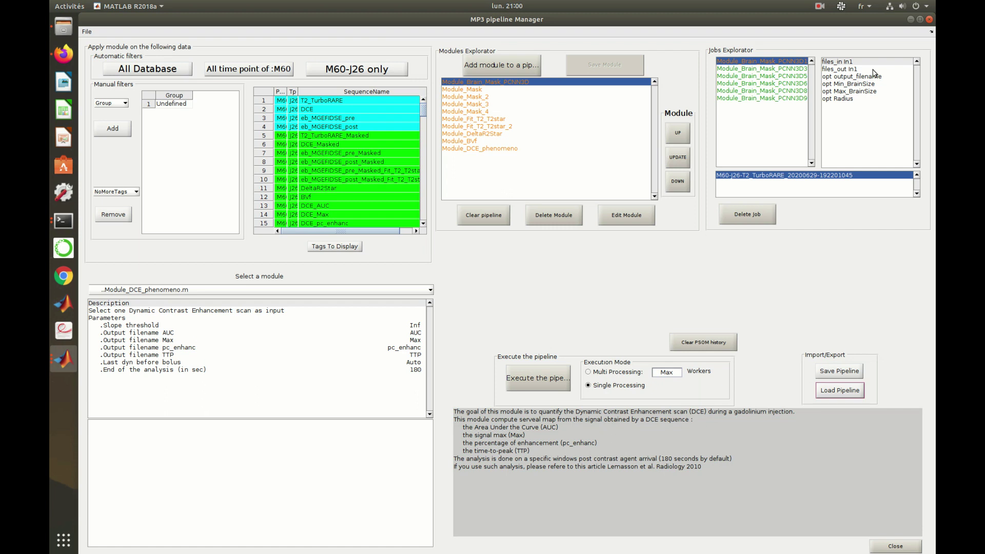
- Run the pipeline from Module_DCE_phenomeno, removing jobs that would overwrite files, and follow it in MATLAB
{"action": "left_click", "coordinate": [485, 126]}
{"action": "left_click", "coordinate": [487, 148]}
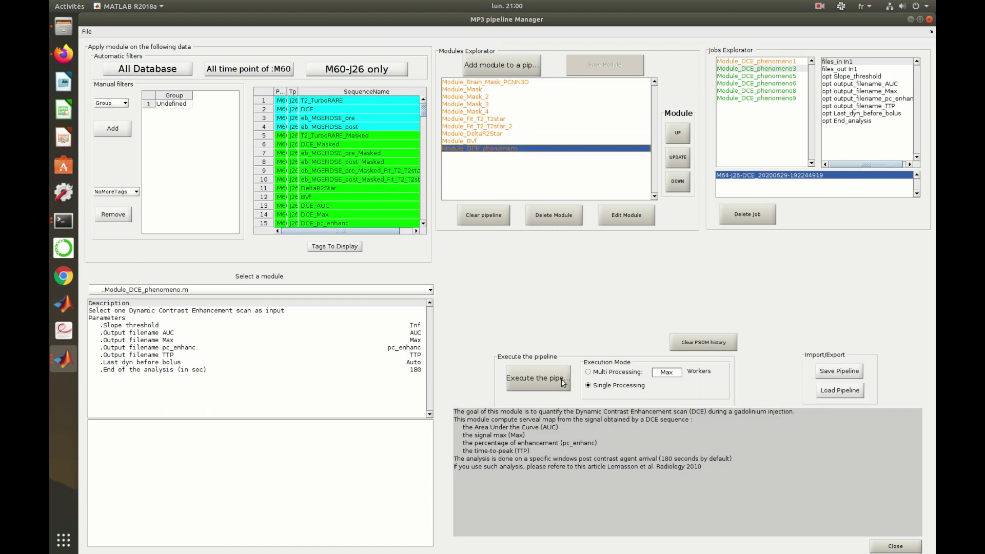
{"action": "left_click", "coordinate": [531, 377]}
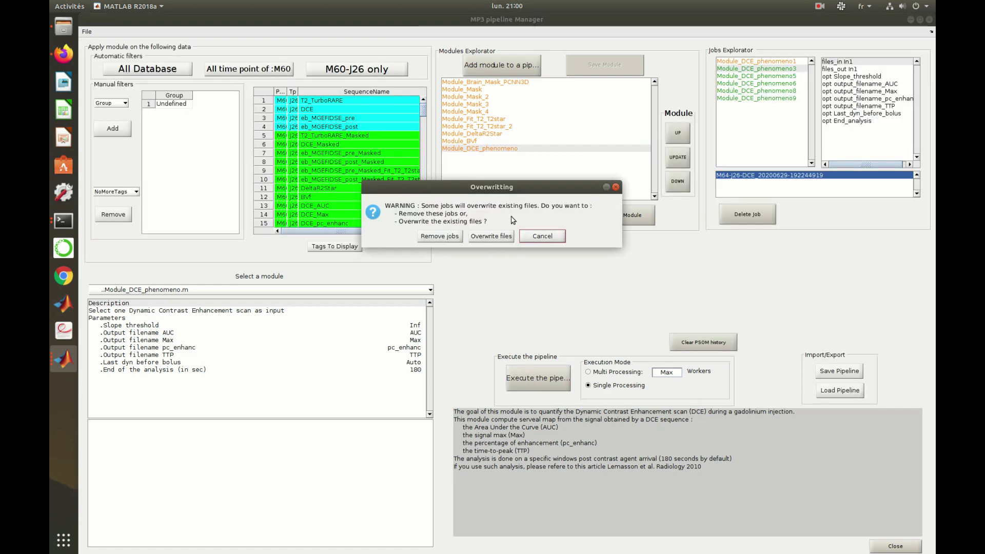
{"action": "left_click", "coordinate": [437, 237]}
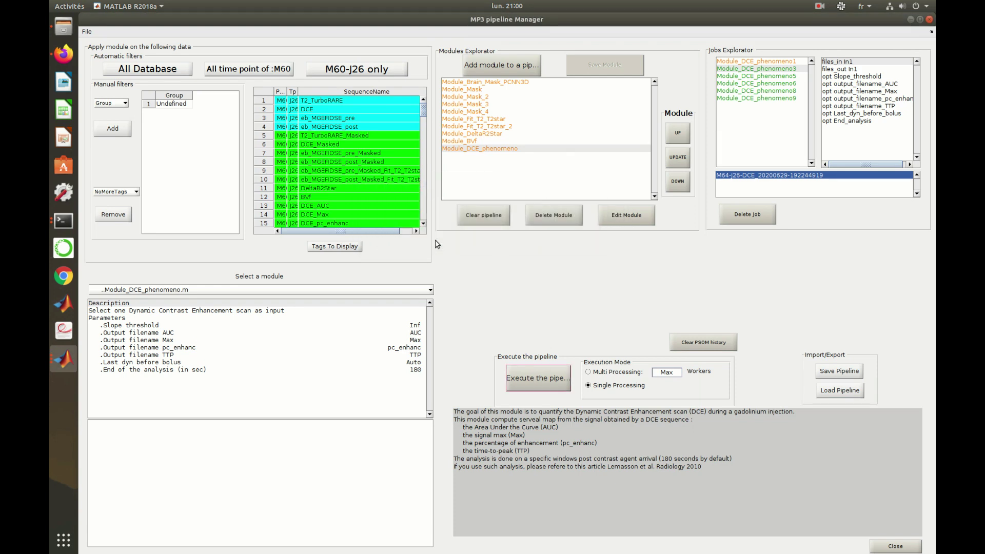
{"action": "left_click", "coordinate": [71, 358]}
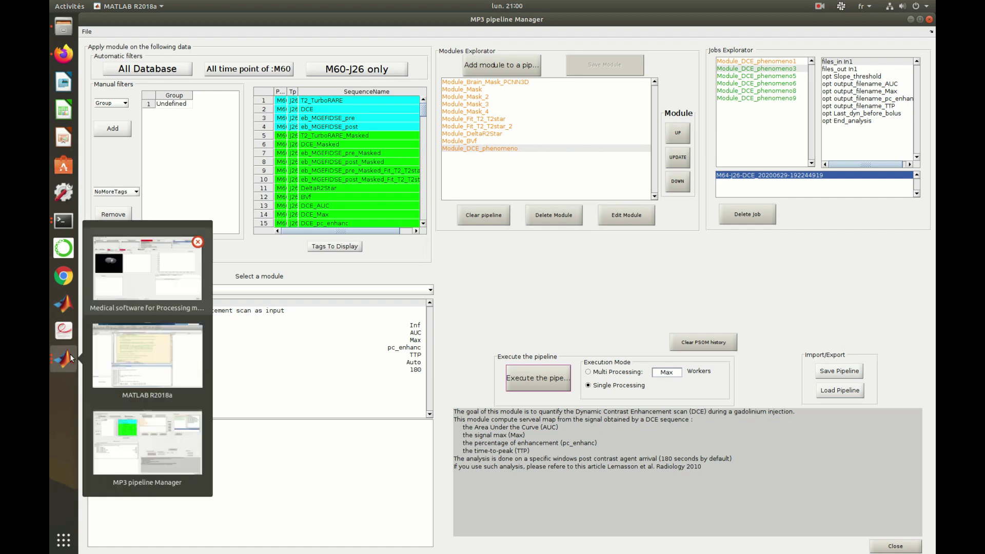
{"action": "left_click", "coordinate": [141, 360]}
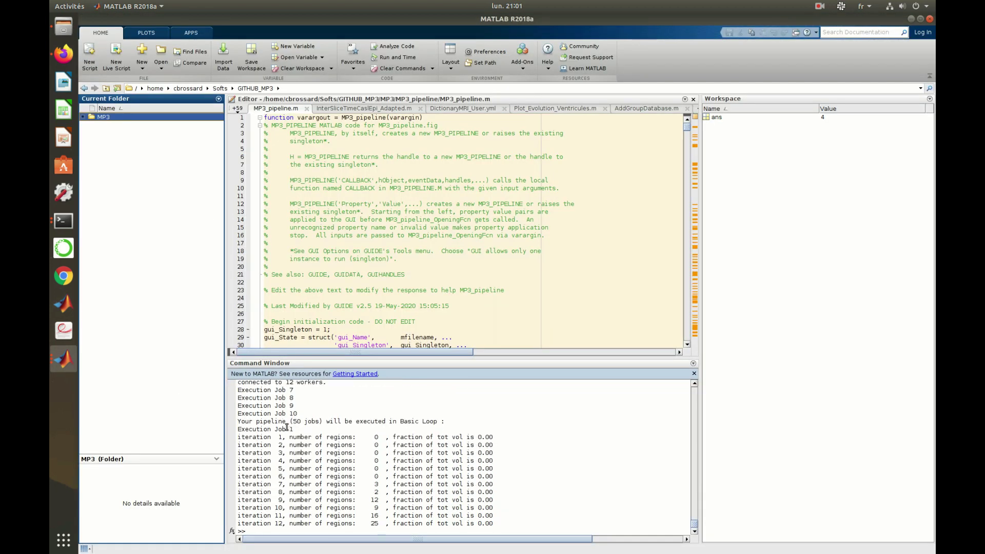
- Let all 50 execution jobs finish in the Command Window and close the Done notice
{"action": "left_click_drag", "start_coordinate": [339, 458], "coordinate": [616, 529]}
{"action": "left_click", "coordinate": [615, 416]}
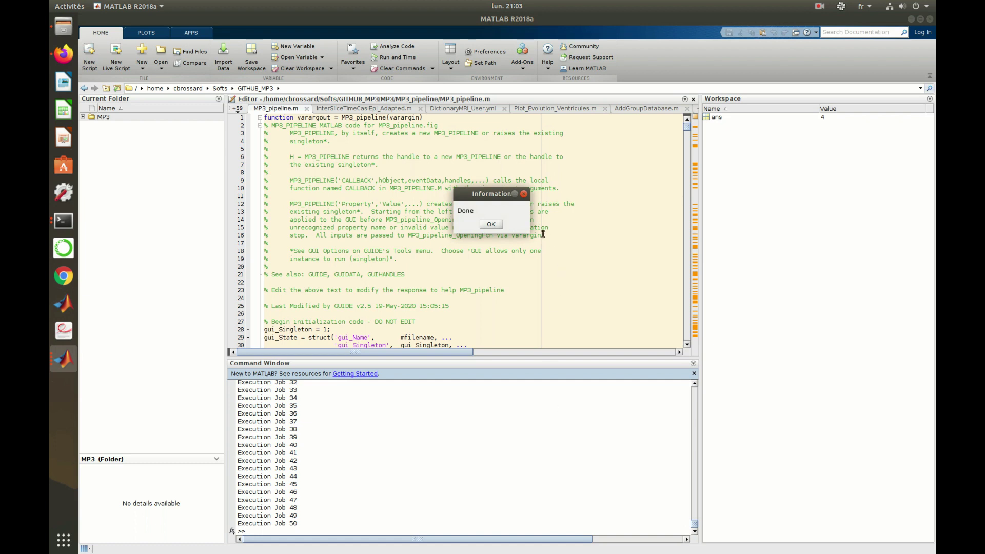
{"action": "left_click", "coordinate": [498, 224]}
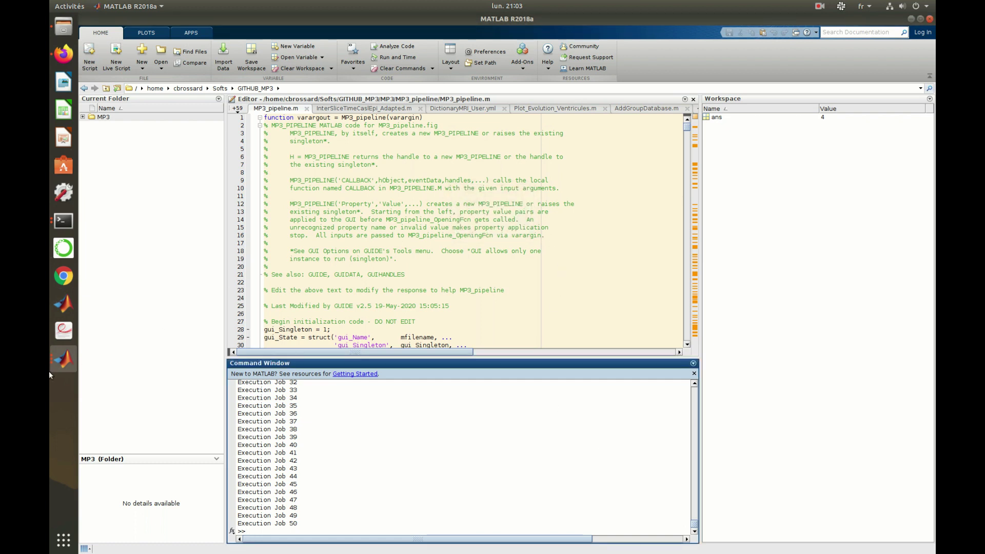
{"action": "left_click", "coordinate": [50, 364]}
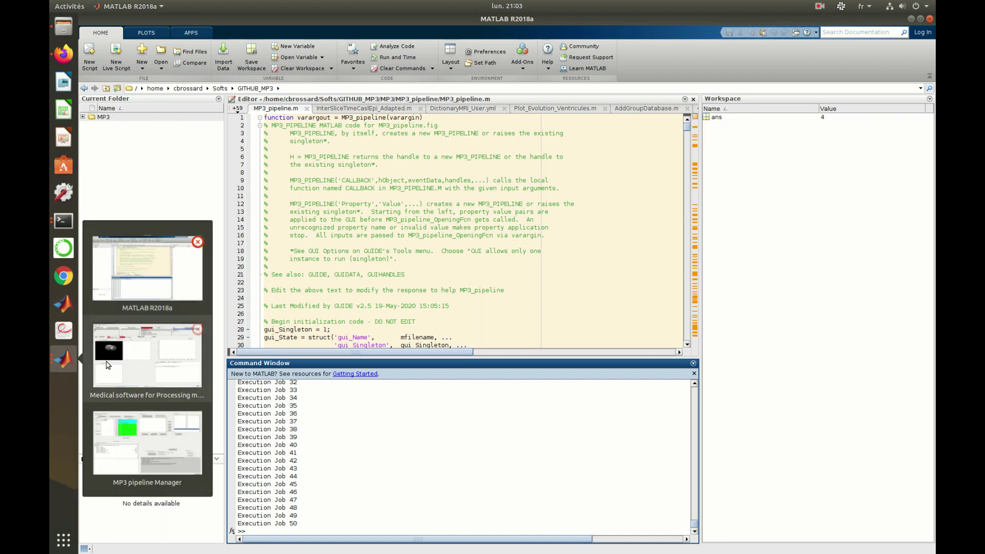
- Load patient M62's J12 DeltaR2Star map in the MP3 image viewer
{"action": "left_click", "coordinate": [150, 357]}
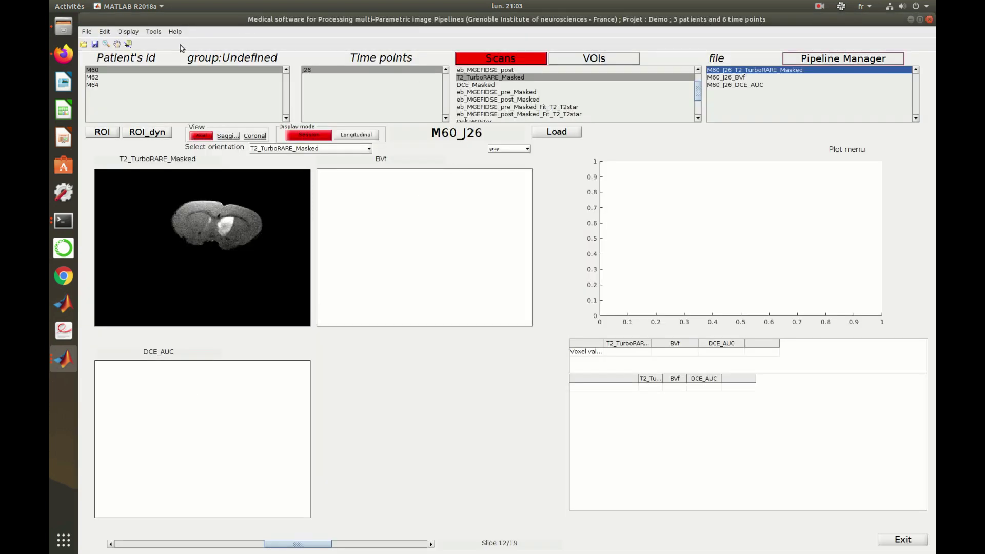
{"action": "left_click", "coordinate": [144, 78]}
{"action": "scroll", "coordinate": [544, 90], "scroll_direction": "down", "scroll_amount": 4}
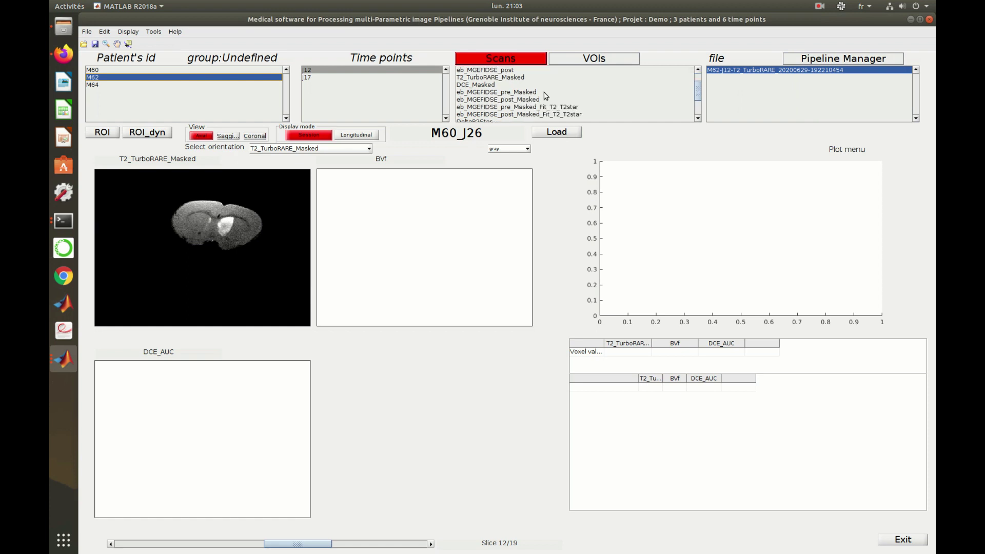
{"action": "scroll", "coordinate": [522, 106], "scroll_direction": "up", "scroll_amount": 1}
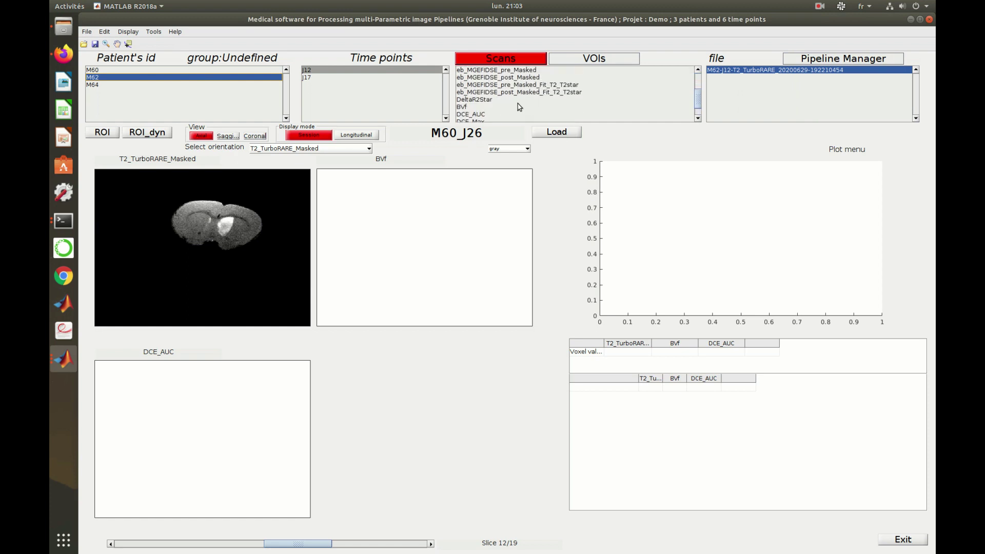
{"action": "left_click", "coordinate": [505, 99]}
{"action": "left_click", "coordinate": [553, 134]}
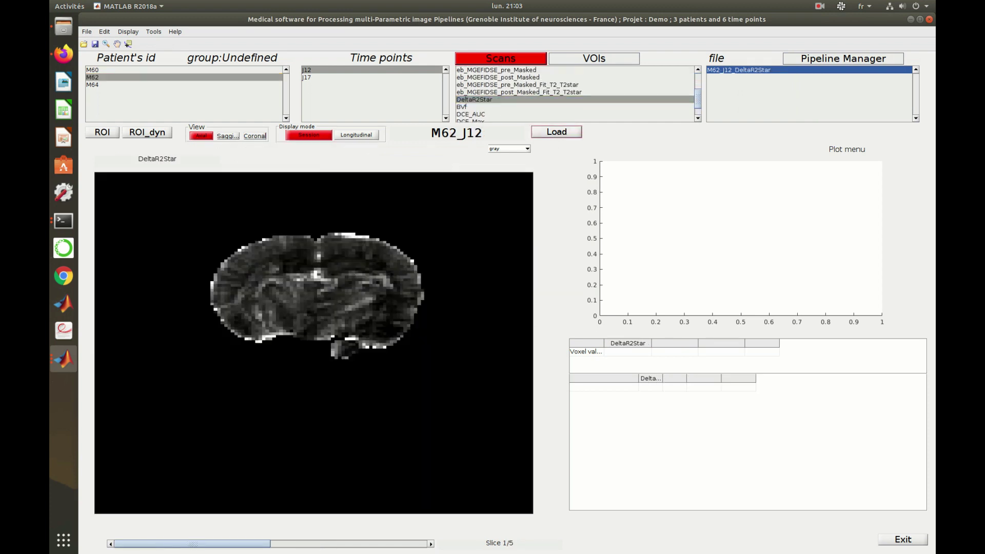
- Step the DeltaR2Star map forward to slice 5 of 5 and return to the Pipeline Manager
{"action": "left_click", "coordinate": [431, 544]}
{"action": "left_click", "coordinate": [431, 544]}
{"action": "left_click", "coordinate": [431, 544]}
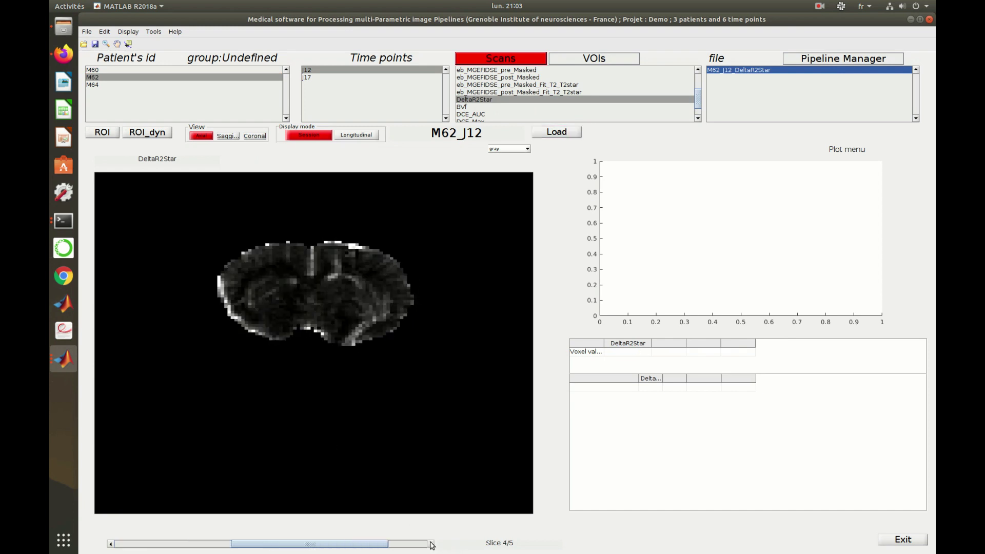
{"action": "left_click", "coordinate": [431, 544]}
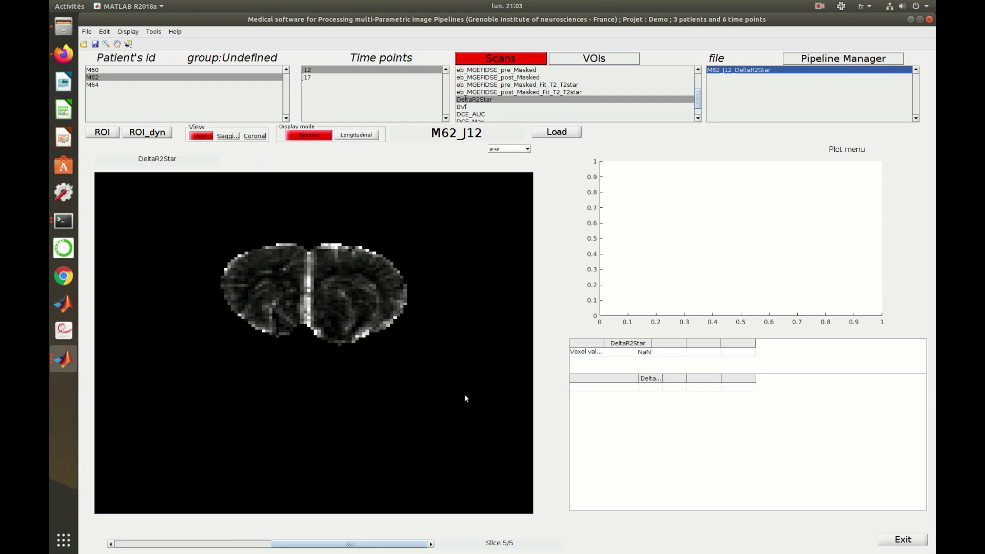
{"action": "left_click", "coordinate": [802, 60]}
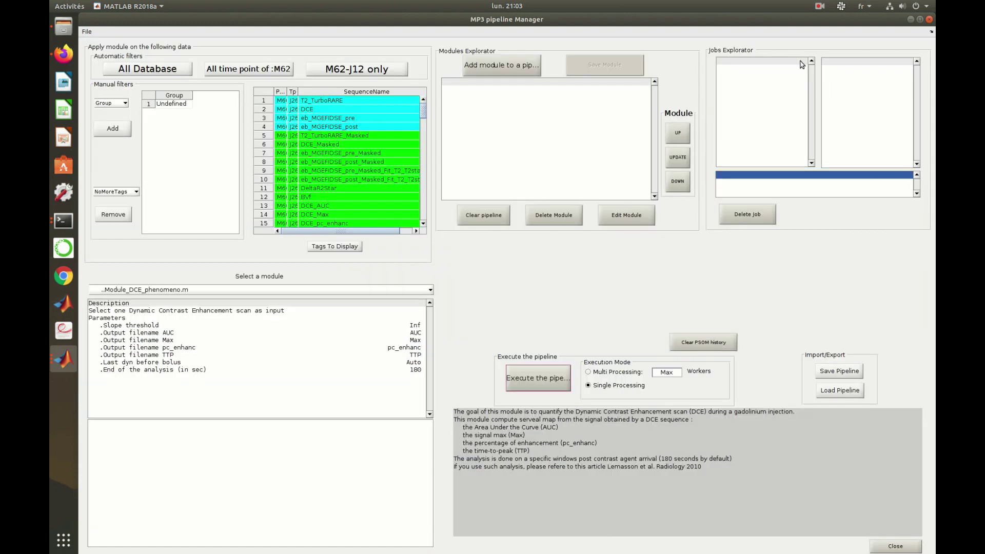
- Set up the ROI-by-ROI export with reference T2_TurboRARE, extra scan BVf, and Tumor plus Lateral ROIs
{"action": "left_click", "coordinate": [196, 291]}
{"action": "left_click", "coordinate": [199, 332]}
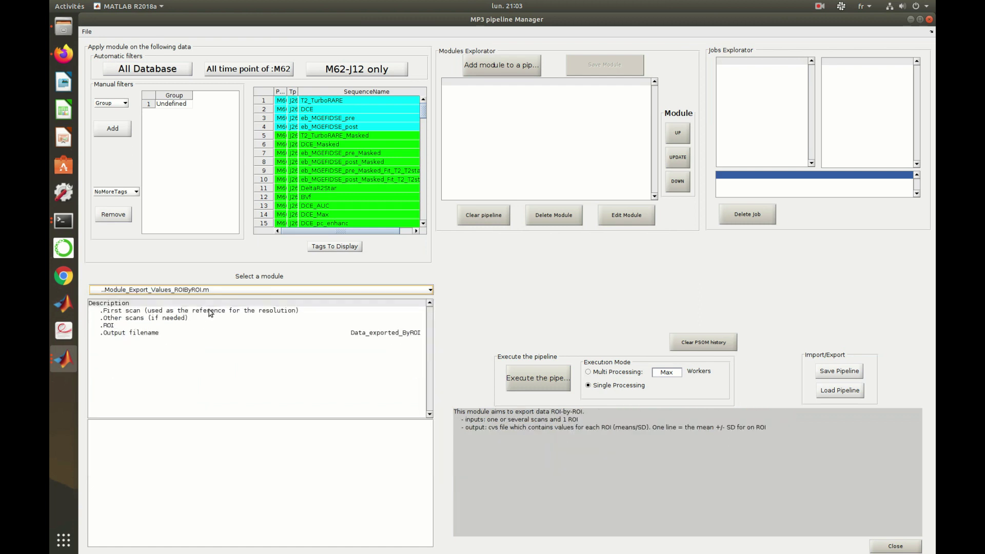
{"action": "left_click", "coordinate": [211, 311]}
{"action": "left_click", "coordinate": [344, 435]}
{"action": "left_click", "coordinate": [166, 318]}
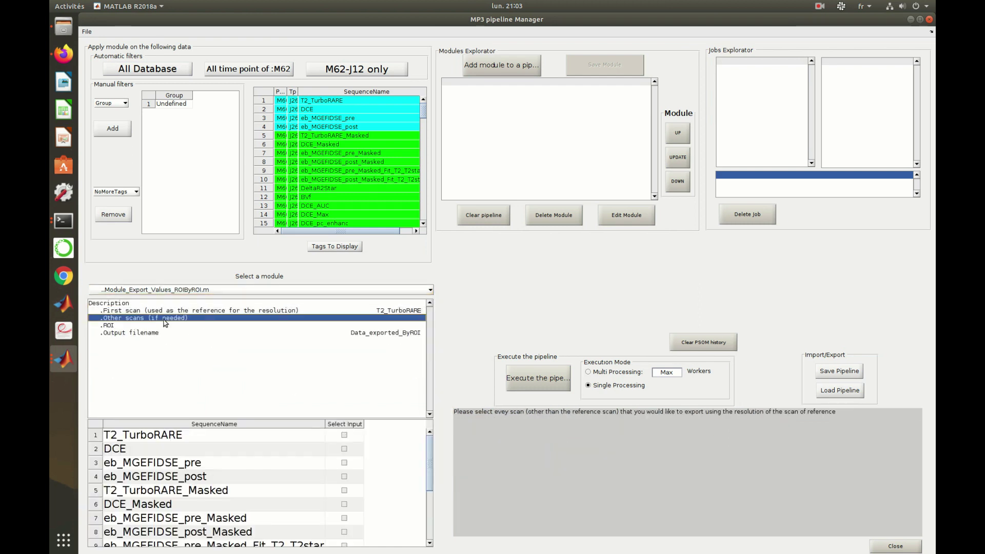
{"action": "scroll", "coordinate": [298, 506], "scroll_direction": "down", "scroll_amount": 2}
{"action": "left_click", "coordinate": [344, 505]}
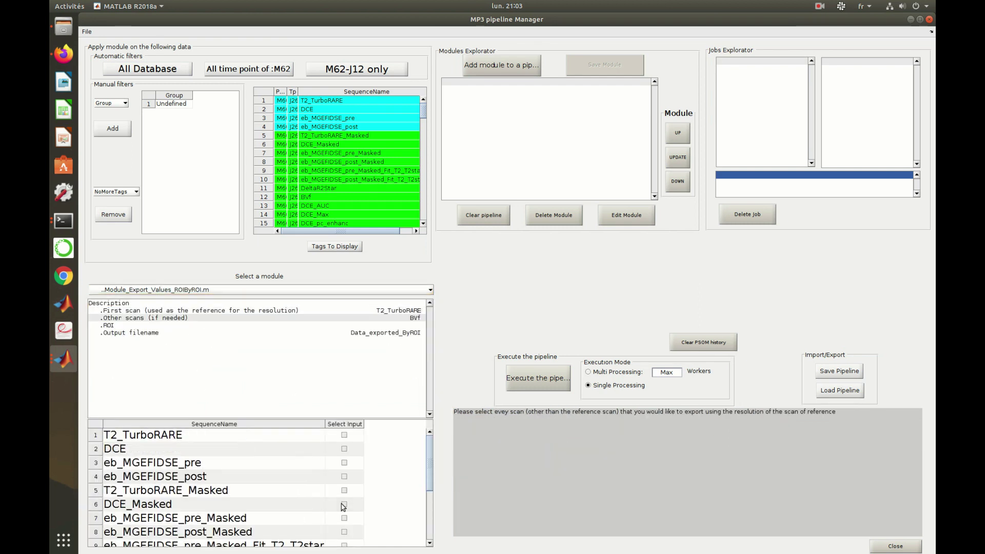
{"action": "left_click", "coordinate": [189, 326]}
{"action": "left_click", "coordinate": [160, 436]}
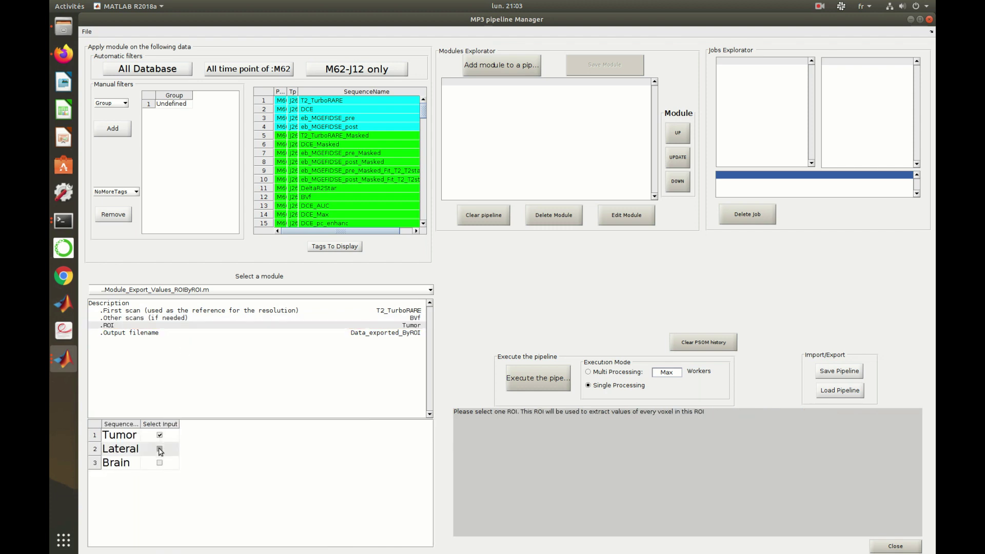
- Name the ROI-by-ROI export output 'Statistics_Tumor' and add the module to the pipeline
{"action": "left_click", "coordinate": [160, 449]}
{"action": "left_click", "coordinate": [156, 333]}
{"action": "double_click", "coordinate": [160, 437]}
{"action": "type", "text": "Statistics"}
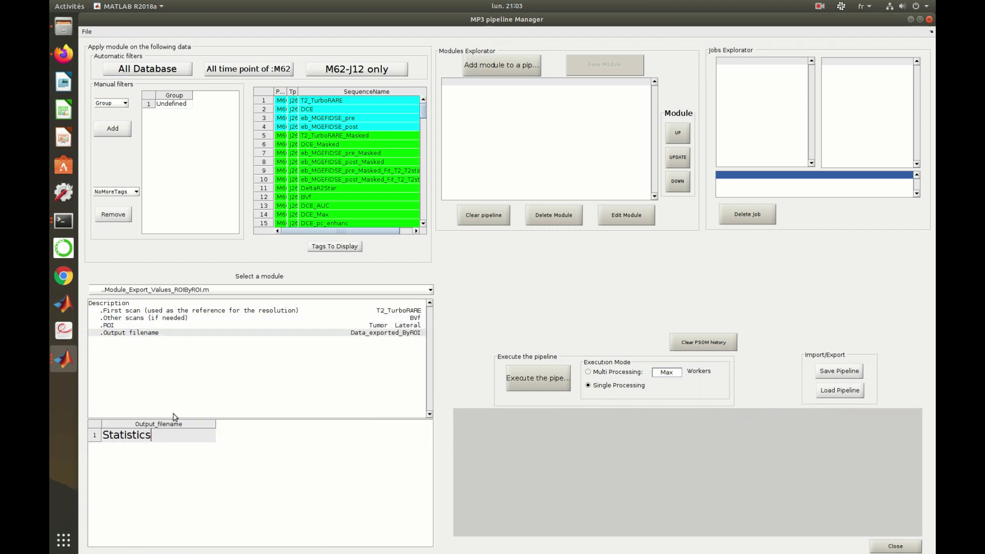
{"action": "type", "text": "_Tumor"}
{"action": "key", "text": "Return"}
{"action": "left_click", "coordinate": [527, 67]}
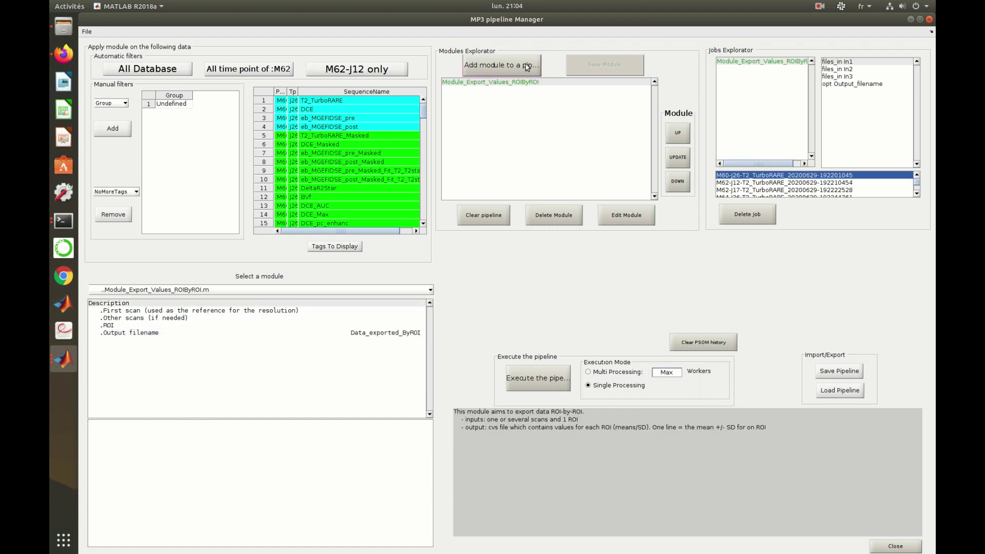
- Add the HTML quality-control module showing T2_TurboRARE with the Tumor ROI, folder HTML_Quality_Control_Tumor
{"action": "left_click", "coordinate": [362, 290]}
{"action": "left_click", "coordinate": [203, 335]}
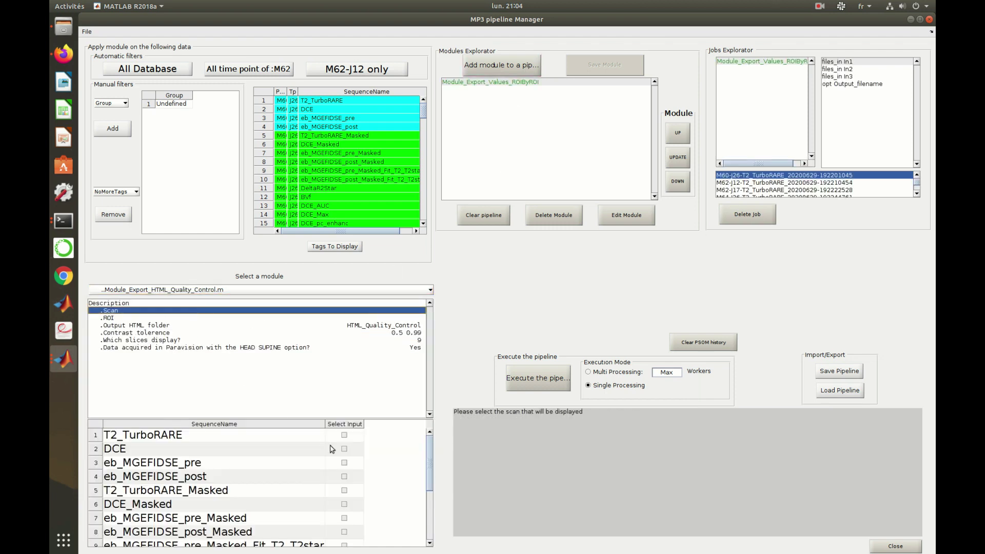
{"action": "left_click", "coordinate": [159, 319]}
{"action": "left_click", "coordinate": [158, 435]}
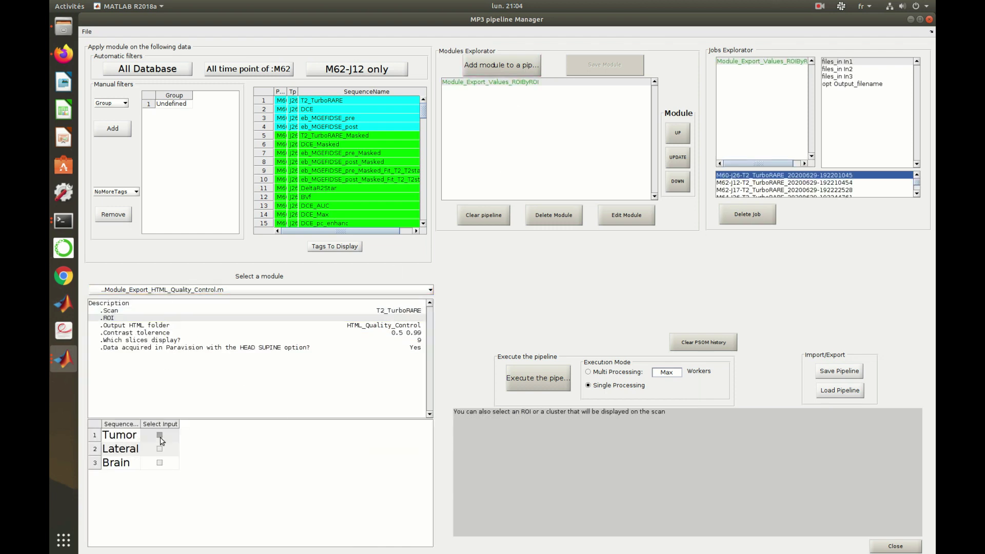
{"action": "left_click", "coordinate": [169, 326]}
{"action": "double_click", "coordinate": [173, 435]}
{"action": "left_click", "coordinate": [221, 435]}
{"action": "type", "text": "_Tumor"}
{"action": "key", "text": "Return"}
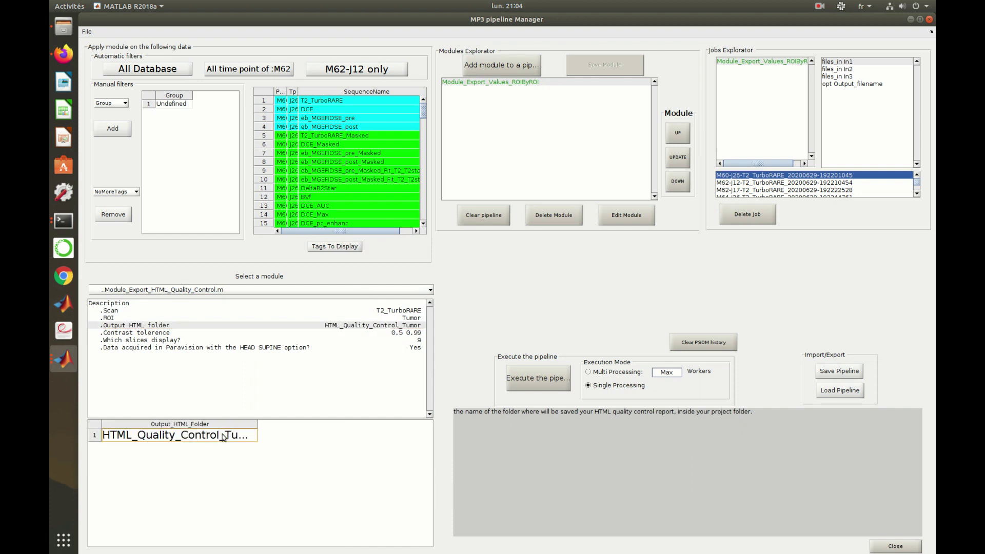
{"action": "left_click", "coordinate": [519, 66]}
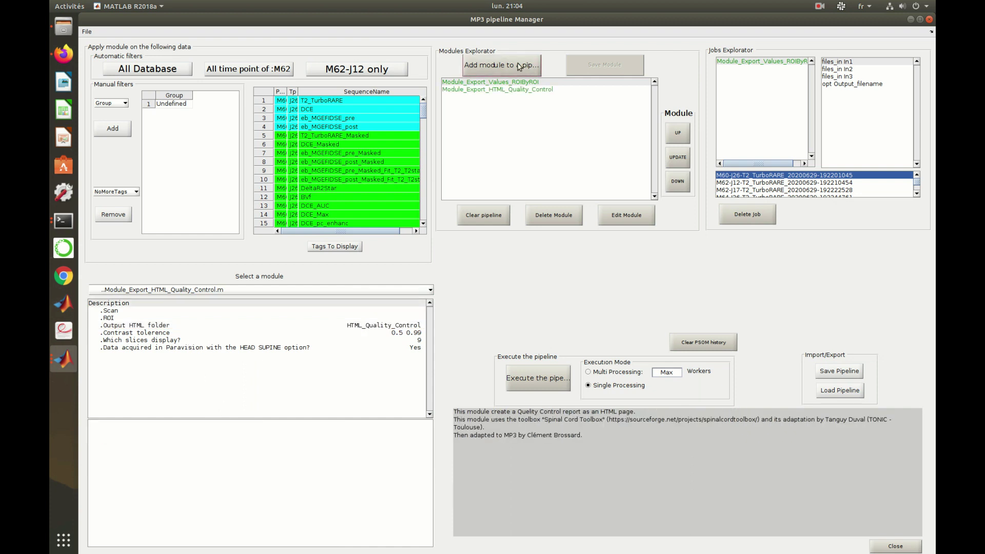
- Execute the two-job pipeline, follow it in MATLAB R2018a, and close the Done notice
{"action": "left_click", "coordinate": [534, 383]}
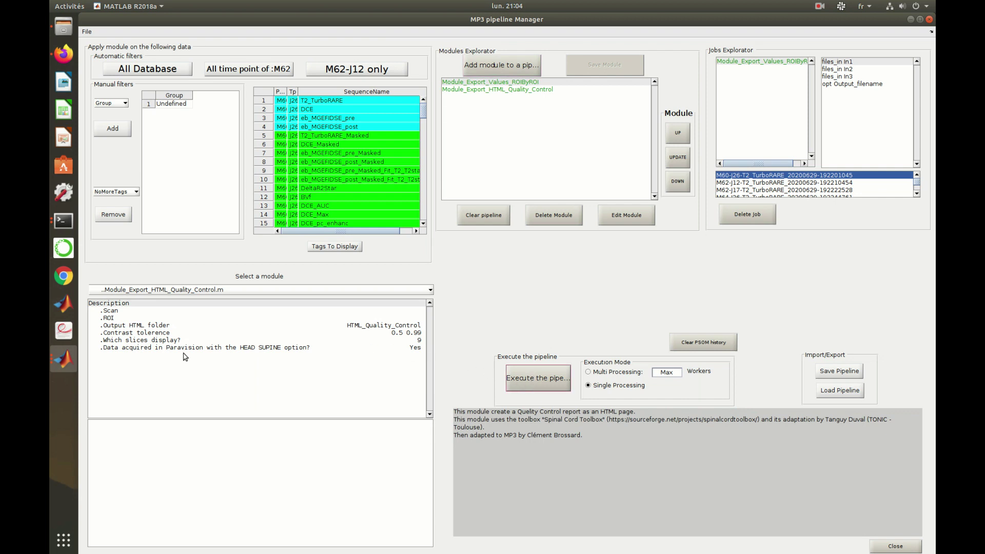
{"action": "left_click", "coordinate": [63, 360]}
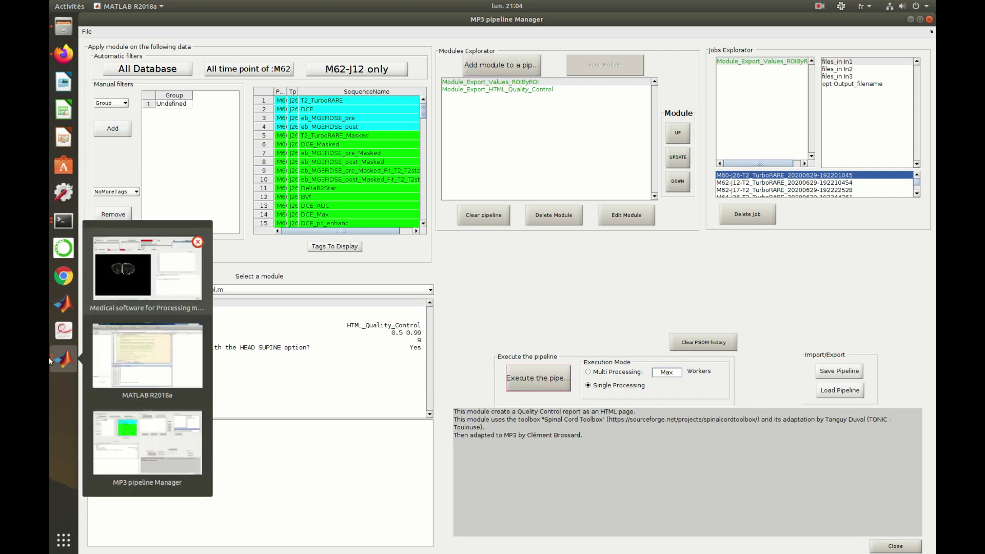
{"action": "left_click", "coordinate": [122, 379]}
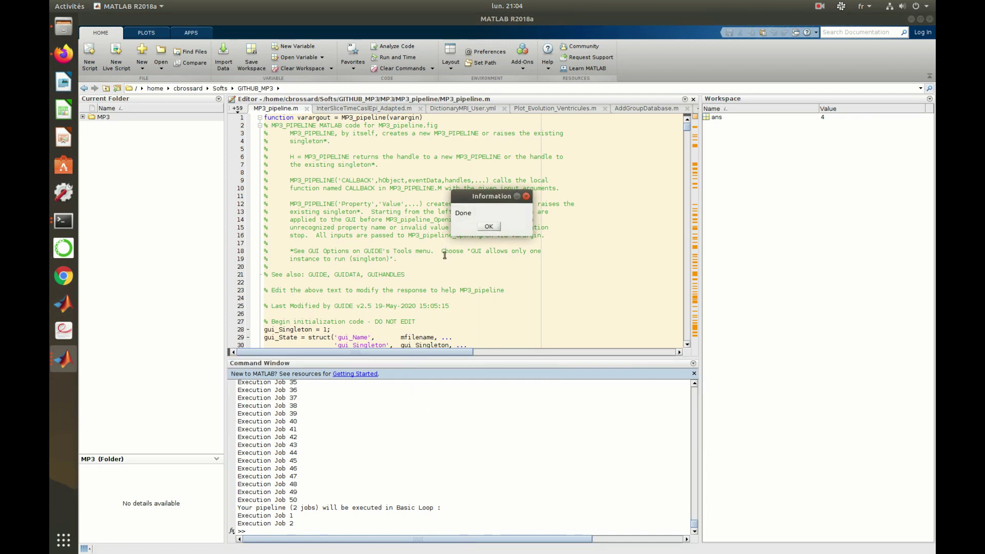
{"action": "left_click", "coordinate": [489, 227]}
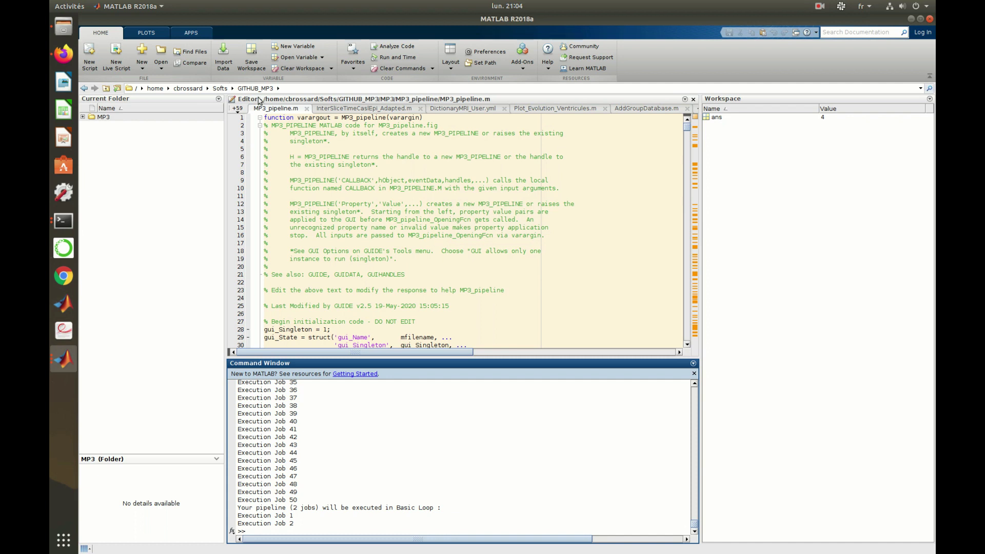
- Browse DATA > Projects_MP3 > Demo > Data_to_export and open Statistics_Tumor.csv
{"action": "left_click", "coordinate": [63, 25]}
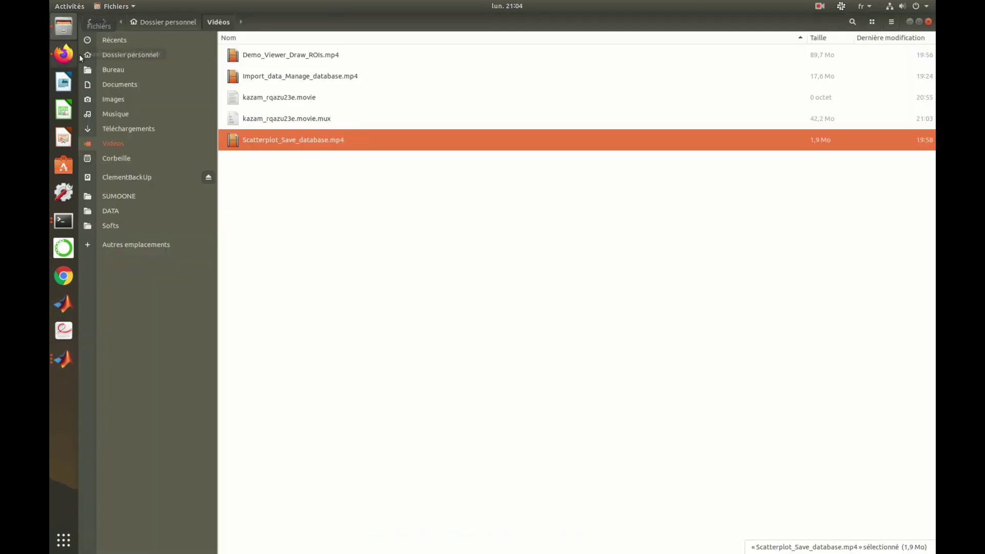
{"action": "left_click", "coordinate": [136, 212]}
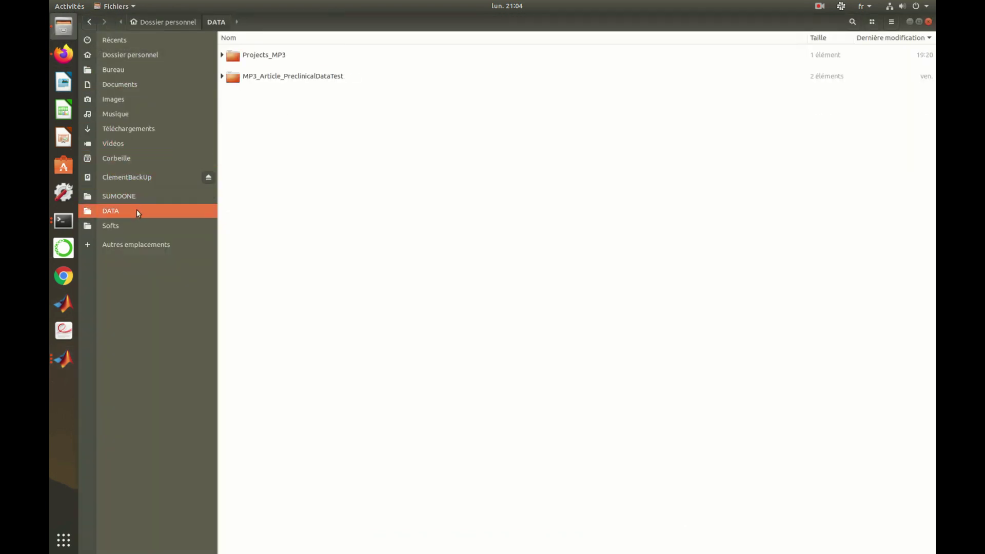
{"action": "double_click", "coordinate": [280, 57]}
{"action": "left_click", "coordinate": [257, 55]}
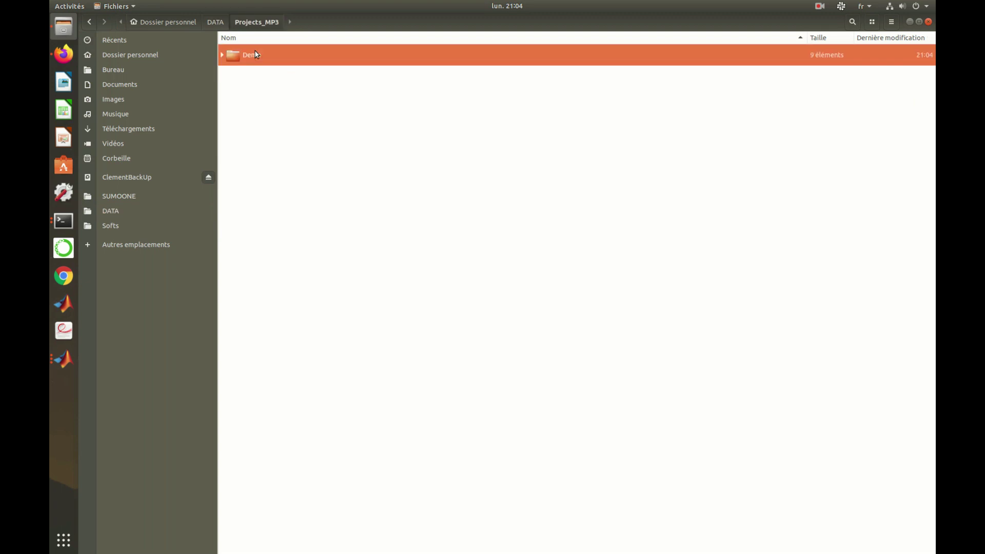
{"action": "double_click", "coordinate": [256, 55]}
{"action": "double_click", "coordinate": [256, 54]}
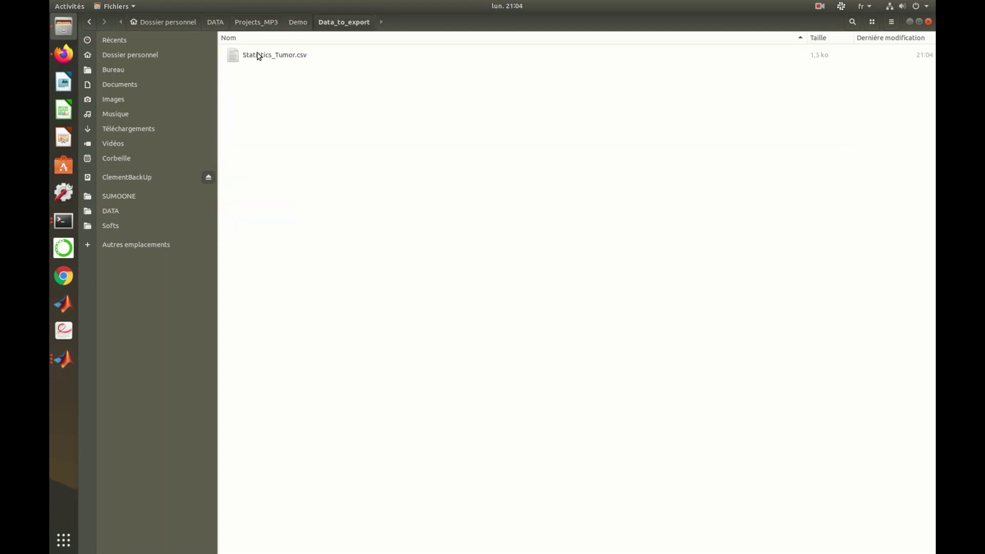
{"action": "double_click", "coordinate": [263, 56]}
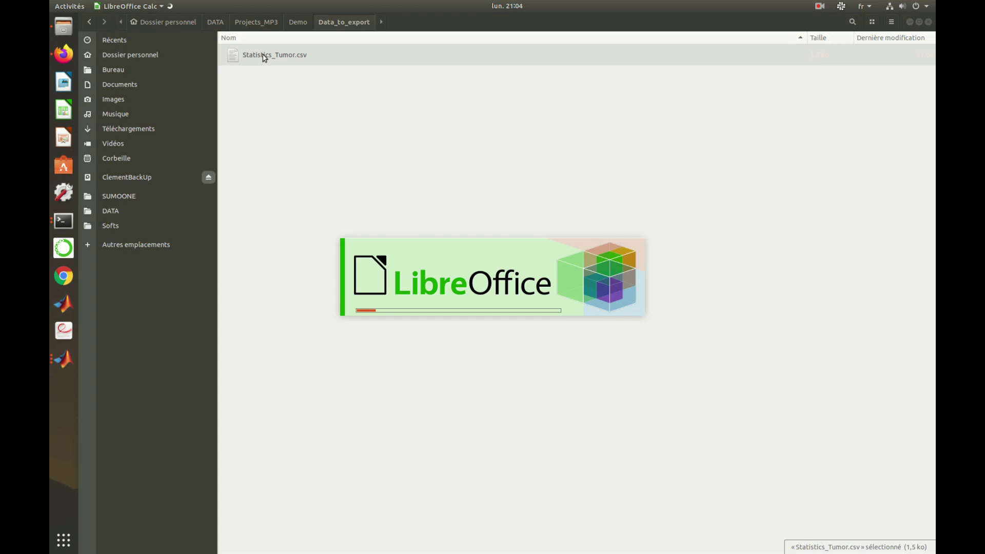
- Accept the CSV import settings and zoom in on the statistics sheet
{"action": "left_click", "coordinate": [621, 415]}
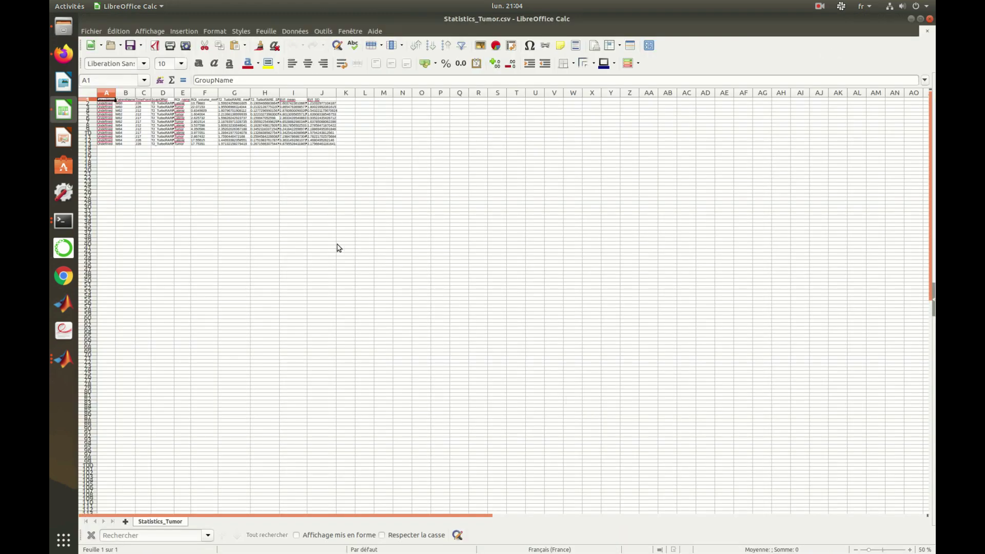
{"action": "scroll", "coordinate": [319, 245], "scroll_direction": "up", "scroll_amount": 2}
{"action": "scroll", "coordinate": [321, 245], "scroll_direction": "up", "scroll_amount": 5}
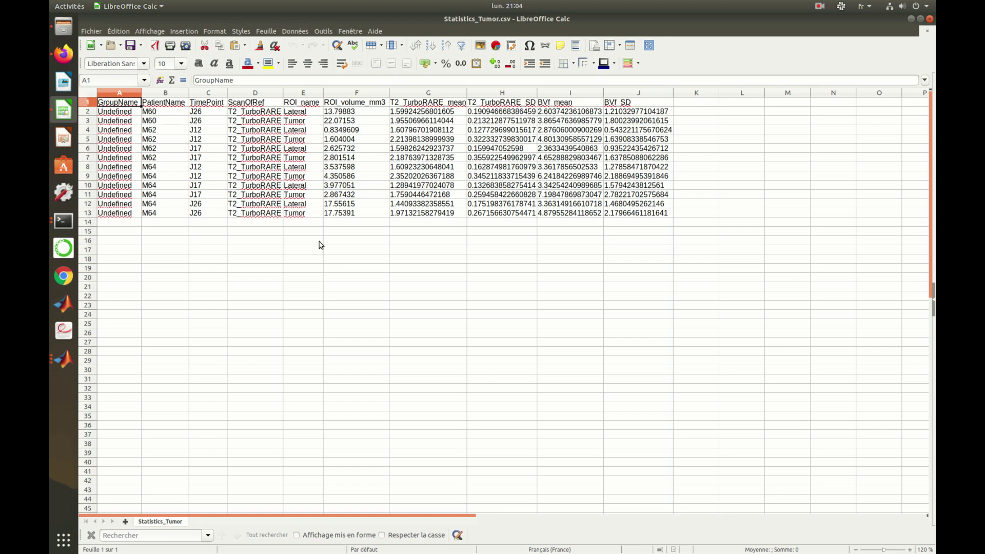
- Open index.html from the Demo project's HTML > HTML_Quality_Control_Tumor folder
{"action": "left_click", "coordinate": [63, 26]}
{"action": "left_click", "coordinate": [298, 21]}
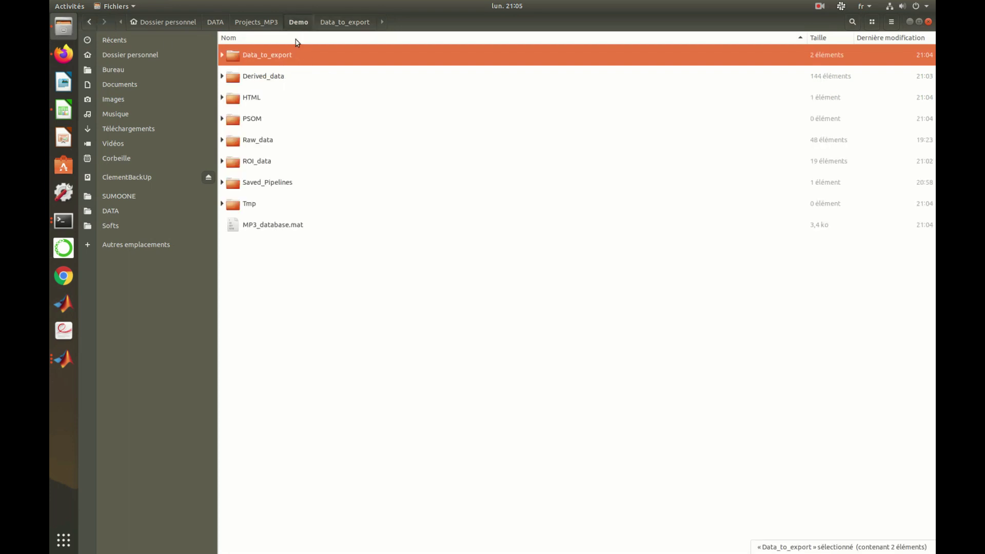
{"action": "double_click", "coordinate": [248, 101]}
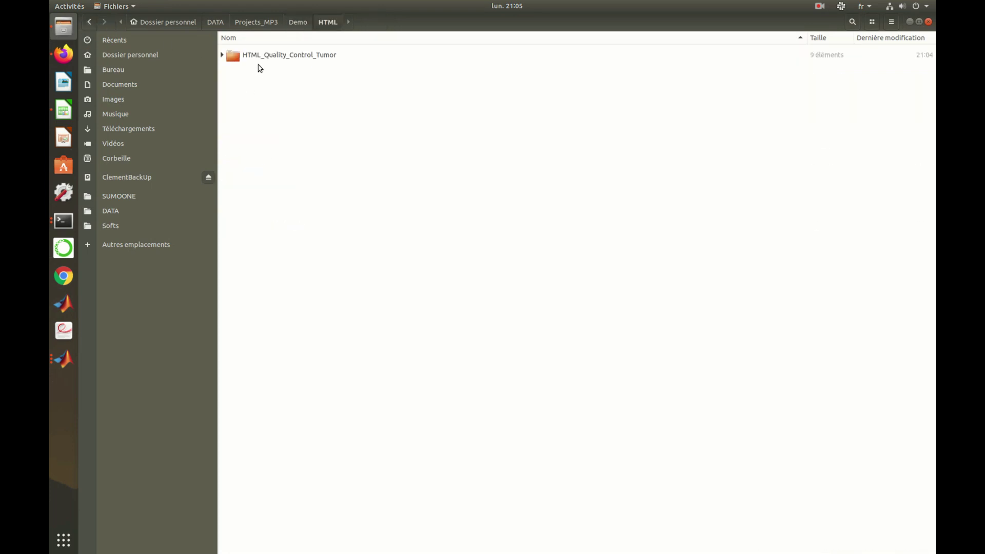
{"action": "double_click", "coordinate": [265, 55]}
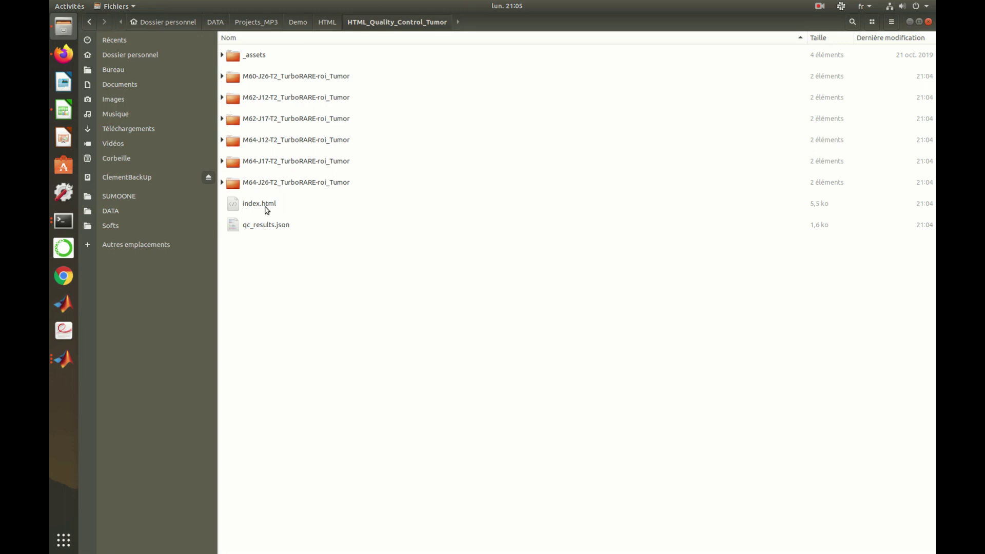
{"action": "double_click", "coordinate": [264, 203]}
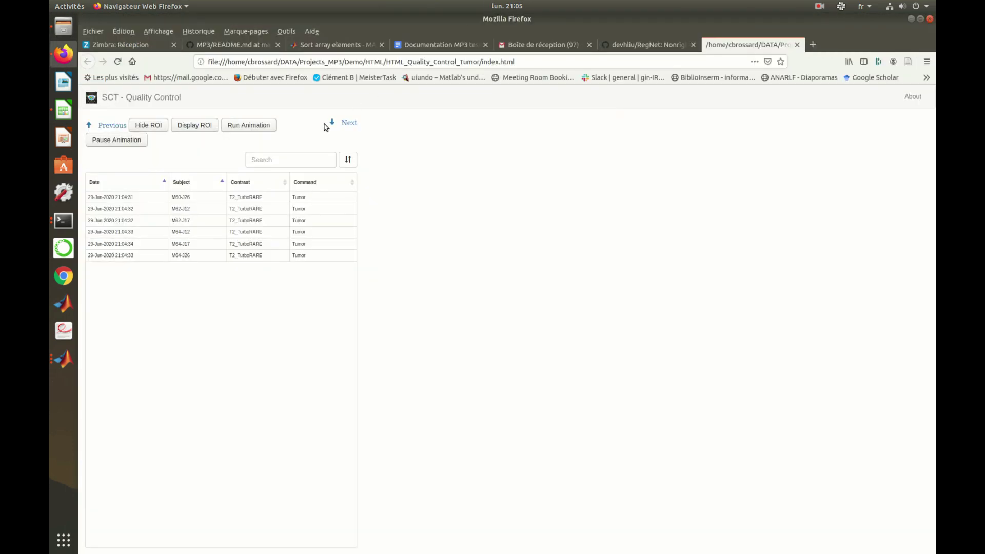
- View the QC slices for M60-J26, M62-J12, M62-J17, M64-J12, M64-J26, then M60-J26 again
{"action": "left_click", "coordinate": [148, 200]}
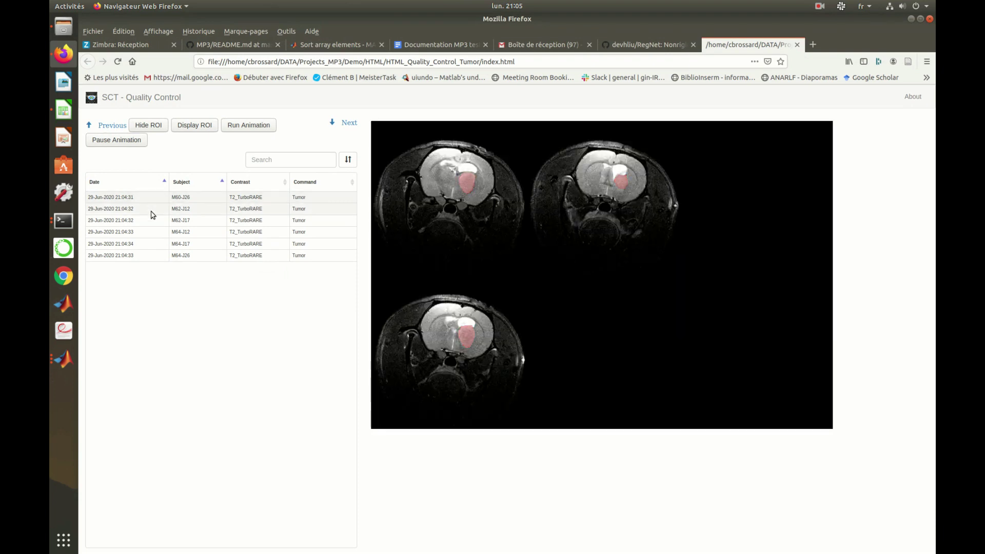
{"action": "left_click", "coordinate": [152, 211]}
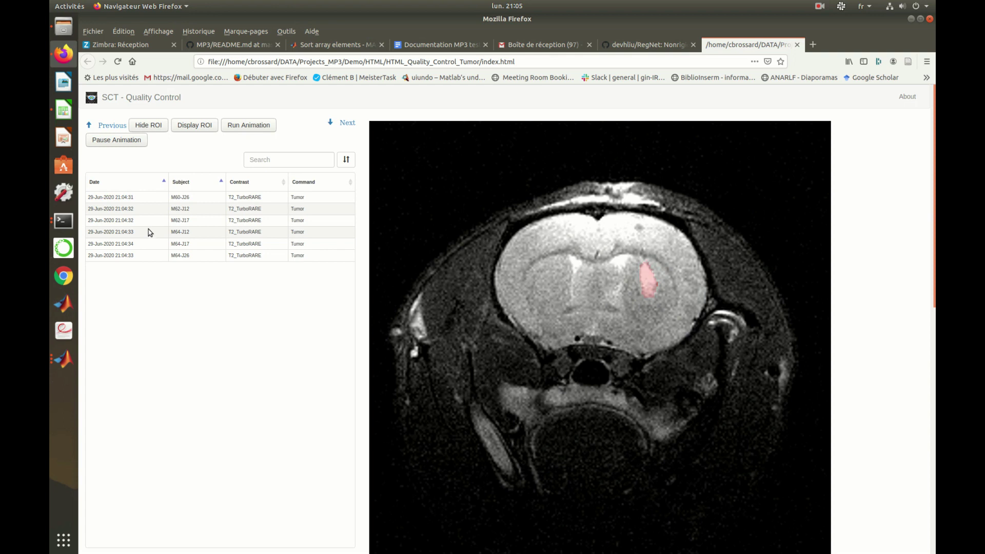
{"action": "left_click", "coordinate": [150, 224]}
{"action": "left_click", "coordinate": [151, 233]}
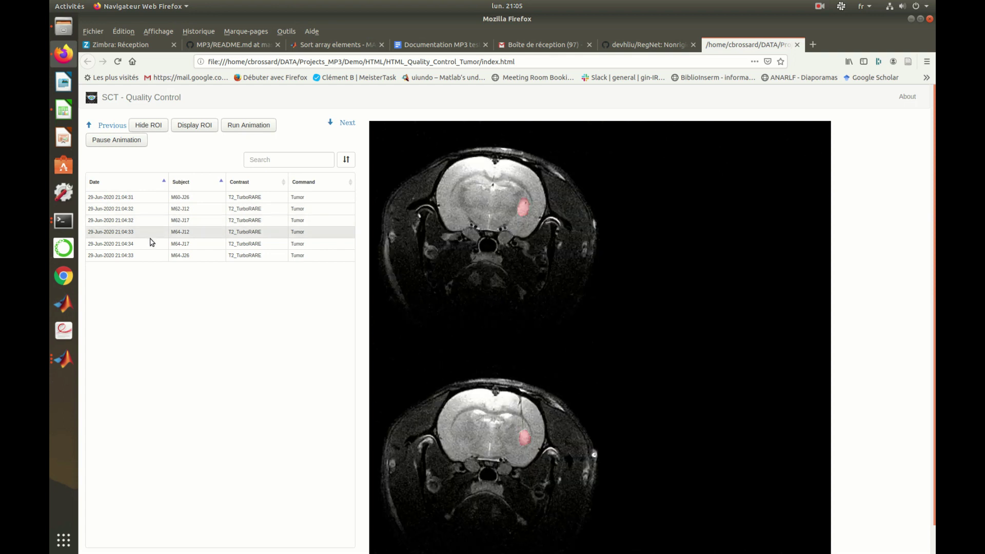
{"action": "left_click", "coordinate": [150, 255]}
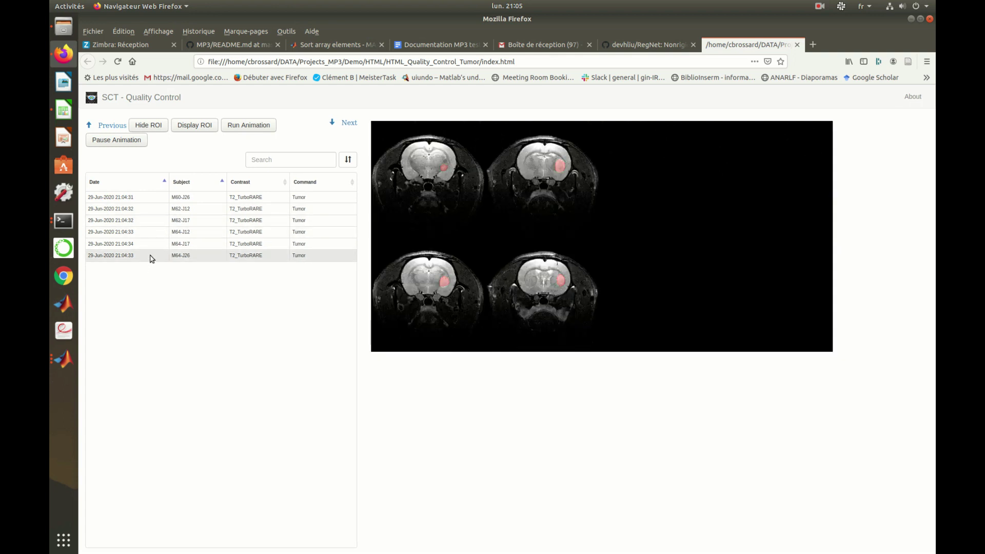
{"action": "left_click", "coordinate": [150, 198]}
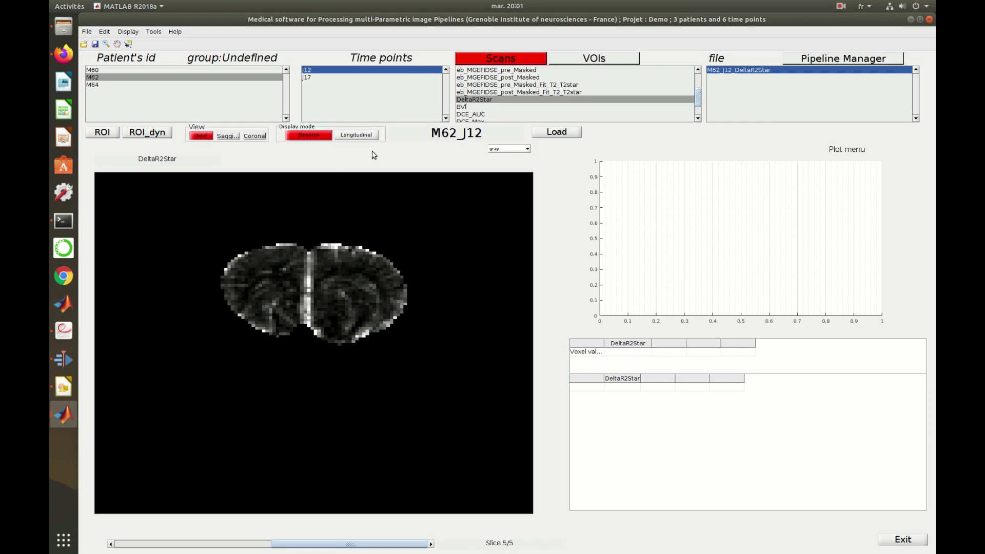
- Load the M62_J12 BVf map and step to slice 2 of 5
{"action": "left_click", "coordinate": [462, 106]}
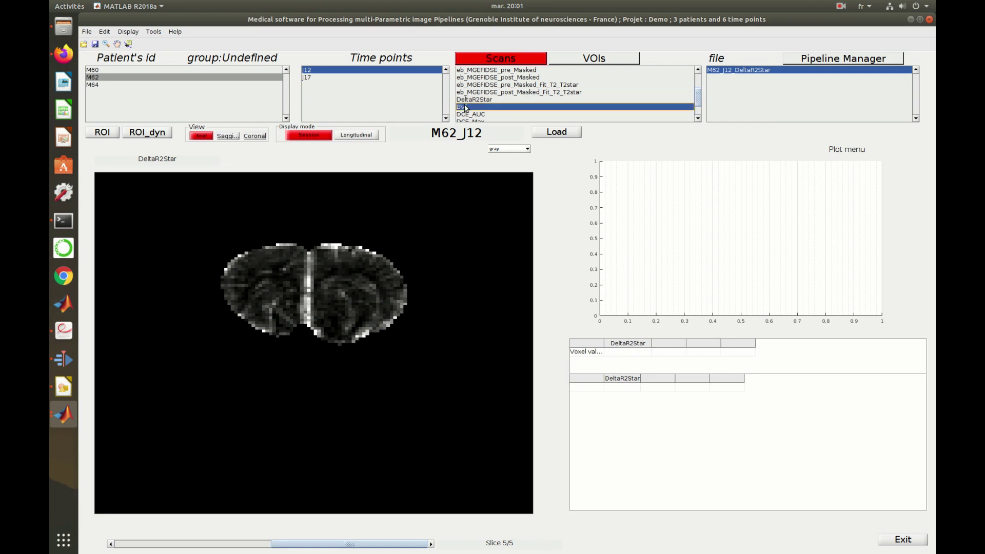
{"action": "left_click", "coordinate": [547, 133]}
{"action": "left_click", "coordinate": [432, 544]}
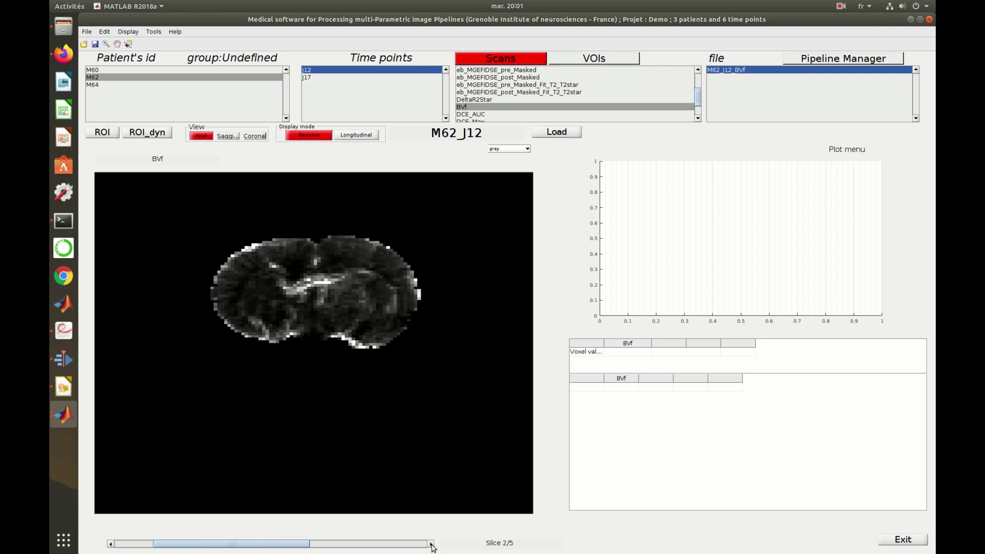
- Show the BVf map's File History from the Tools menu and move that window aside
{"action": "left_click", "coordinate": [154, 32]}
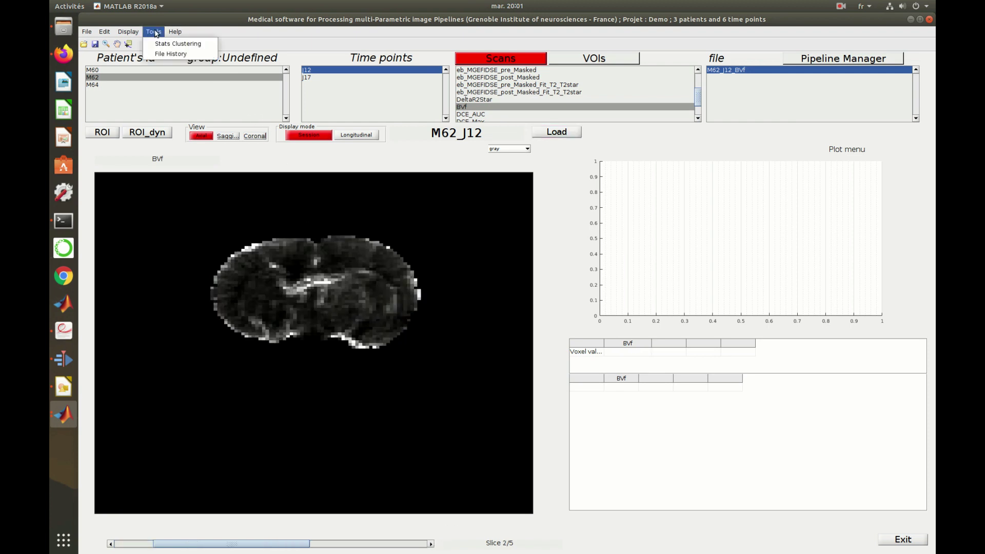
{"action": "left_click", "coordinate": [172, 54]}
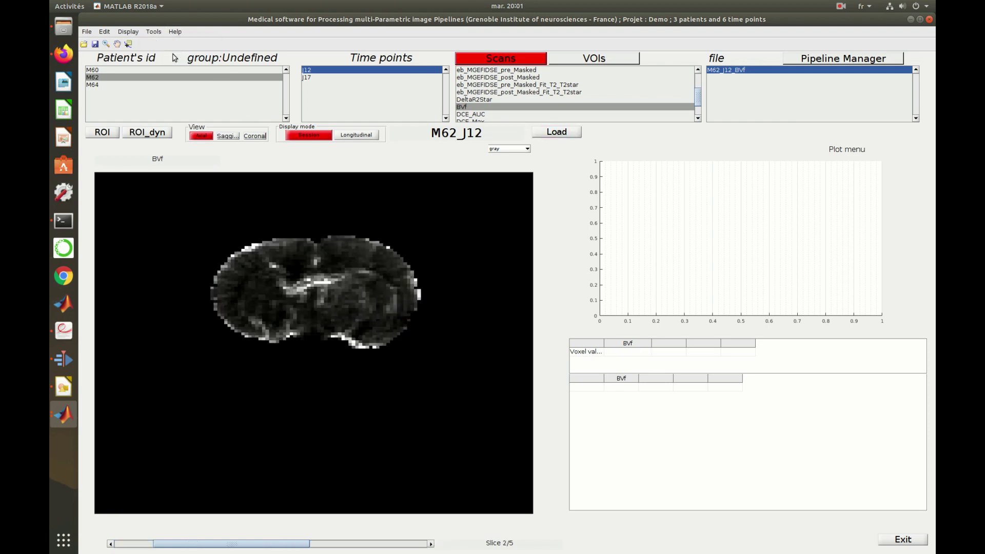
{"action": "left_click_drag", "start_coordinate": [583, 29], "coordinate": [402, 130]}
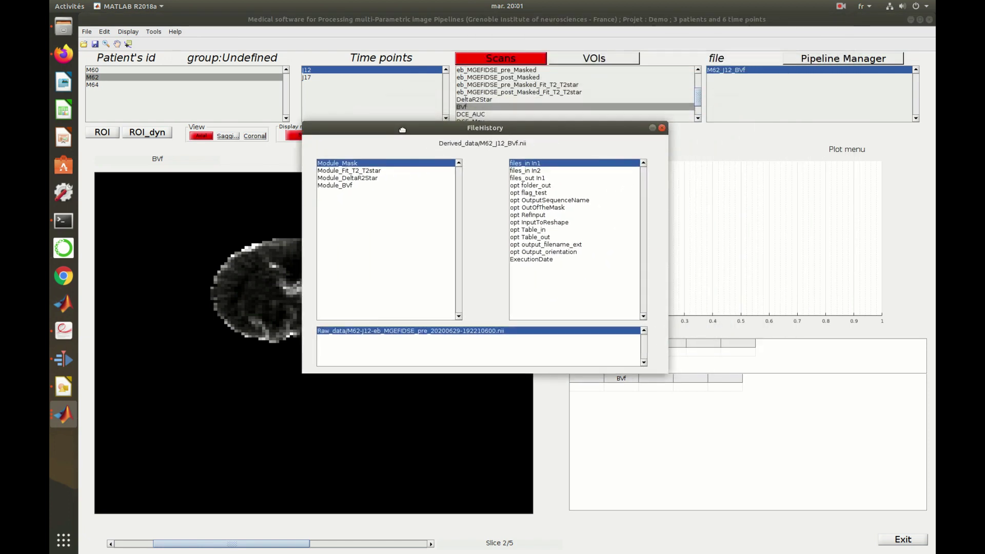
- Review the Fit_T2_T2star, DeltaR2Star and BVf steps, checking B0 4.7 and execution date, then close
{"action": "left_click", "coordinate": [377, 172]}
{"action": "left_click", "coordinate": [368, 179]}
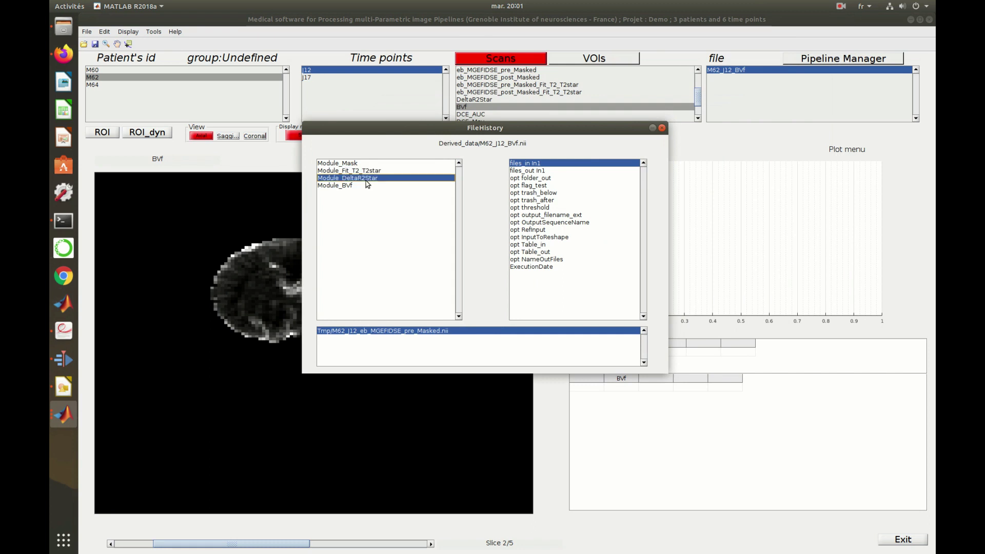
{"action": "left_click", "coordinate": [349, 186]}
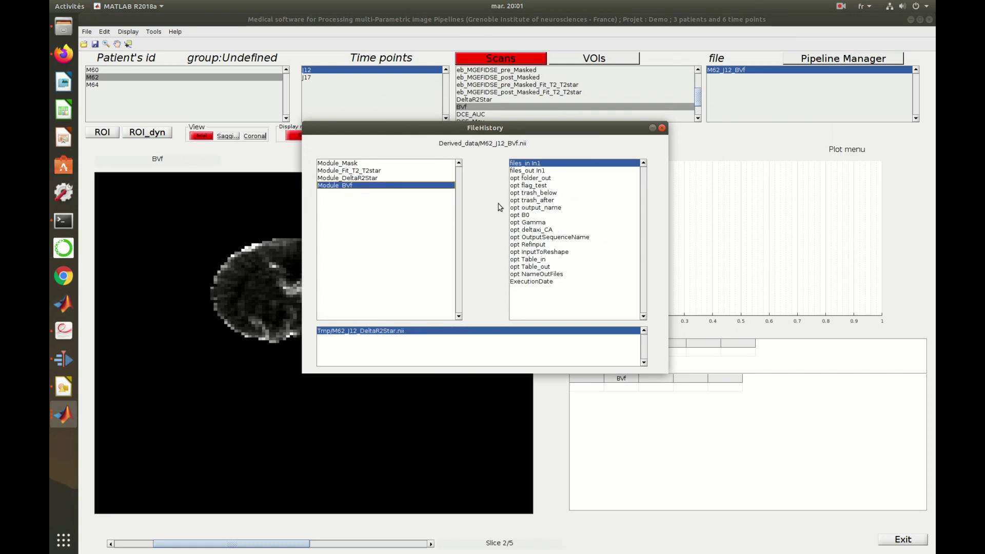
{"action": "left_click", "coordinate": [522, 216]}
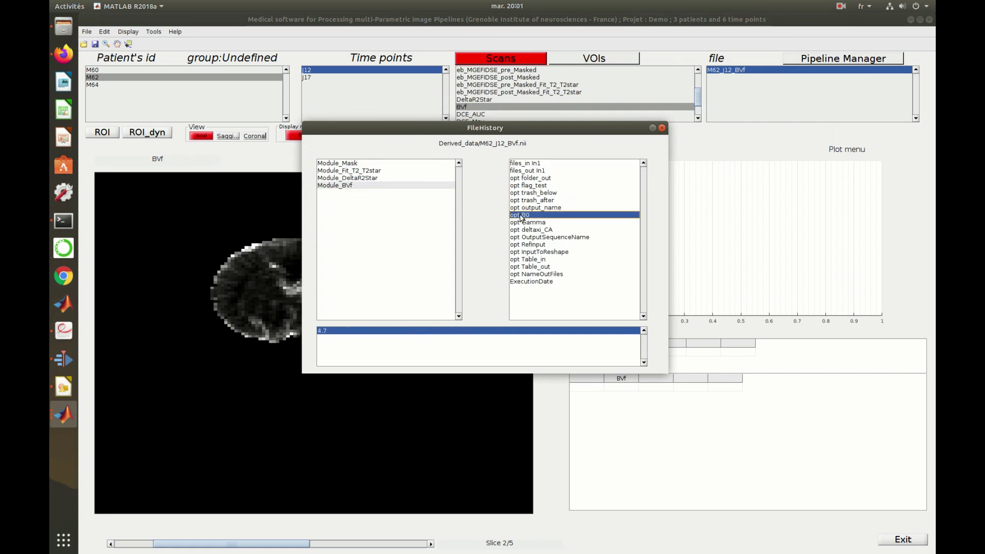
{"action": "left_click", "coordinate": [548, 282]}
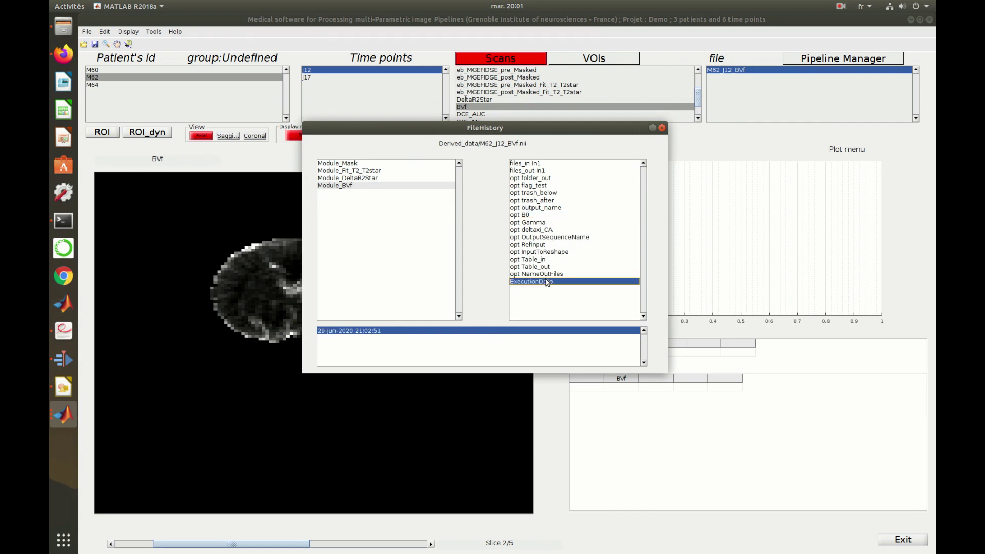
{"action": "left_click", "coordinate": [662, 129]}
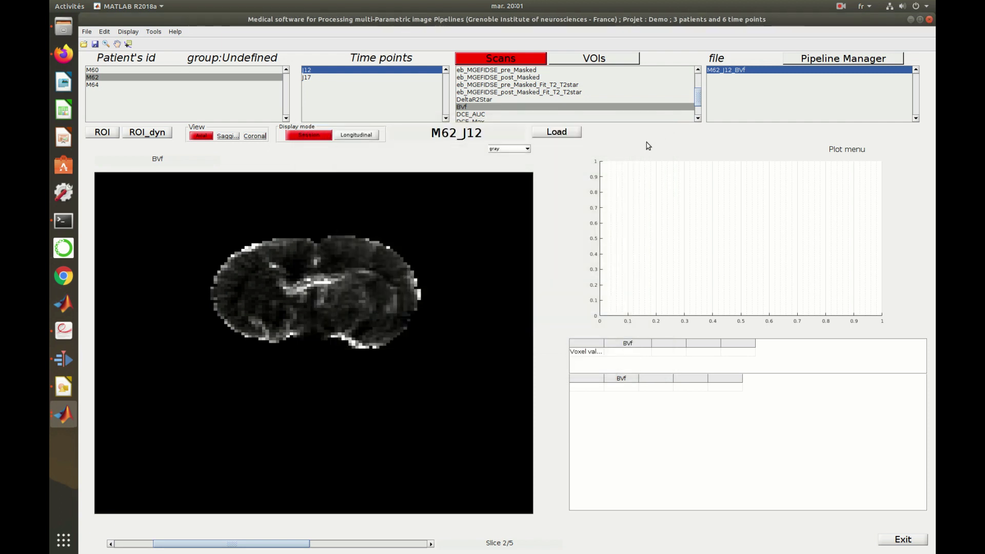